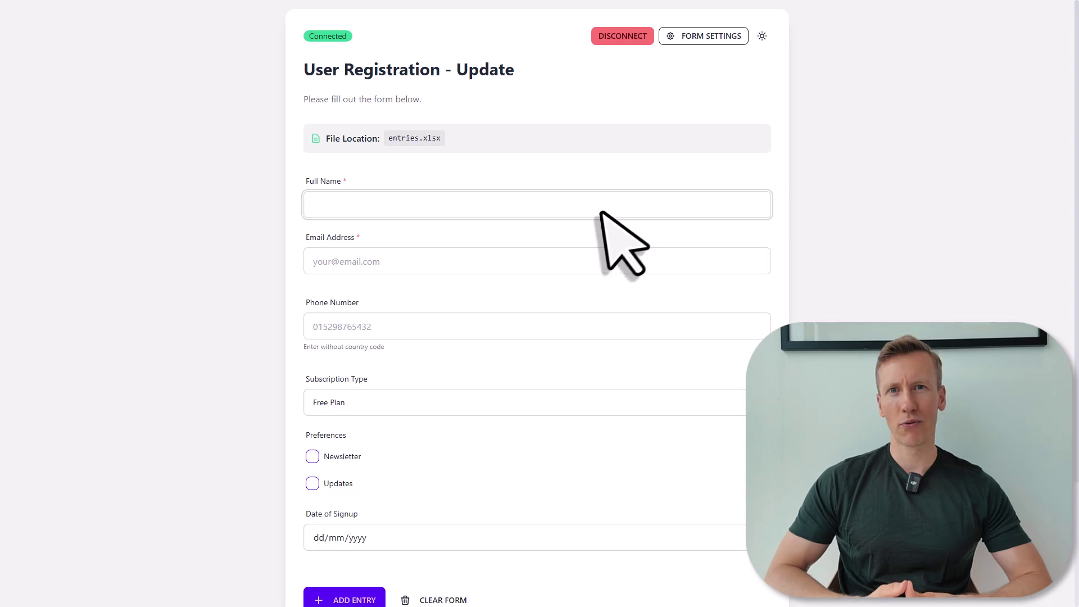
Fill in a sample full name, e-mail address and phone number.
{"action": "type", "text": "Sven"}
{"action": "key", "text": "Tab"}
{"action": "key", "text": "Tab"}
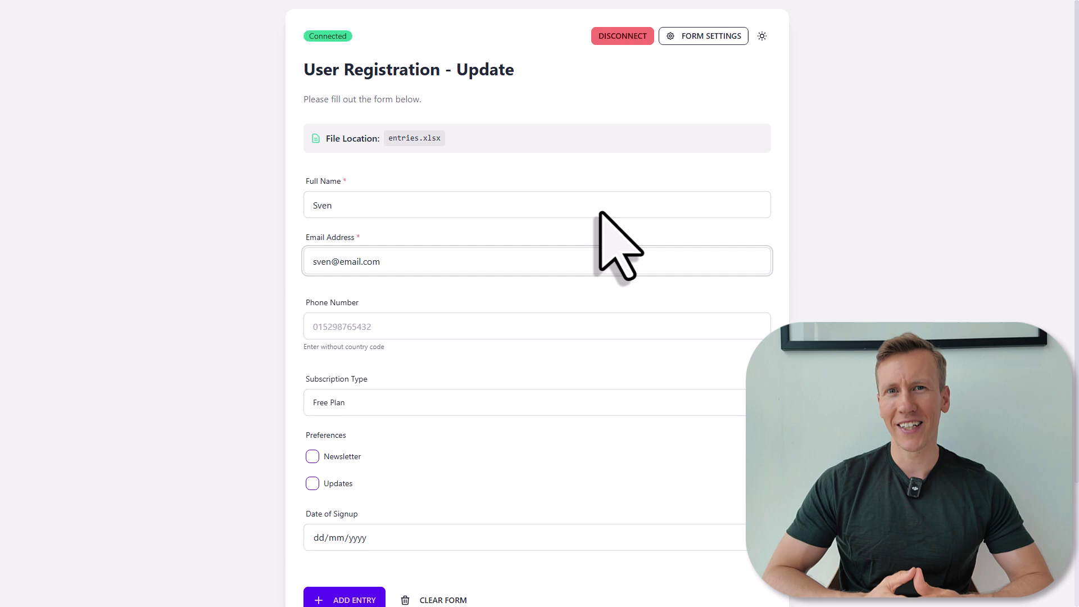
Choose Premium Plan, tick Newsletter and Updates, and glance at the signup date calendar.
{"action": "scroll", "coordinate": [600, 212], "scroll_direction": "down", "scroll_amount": 3}
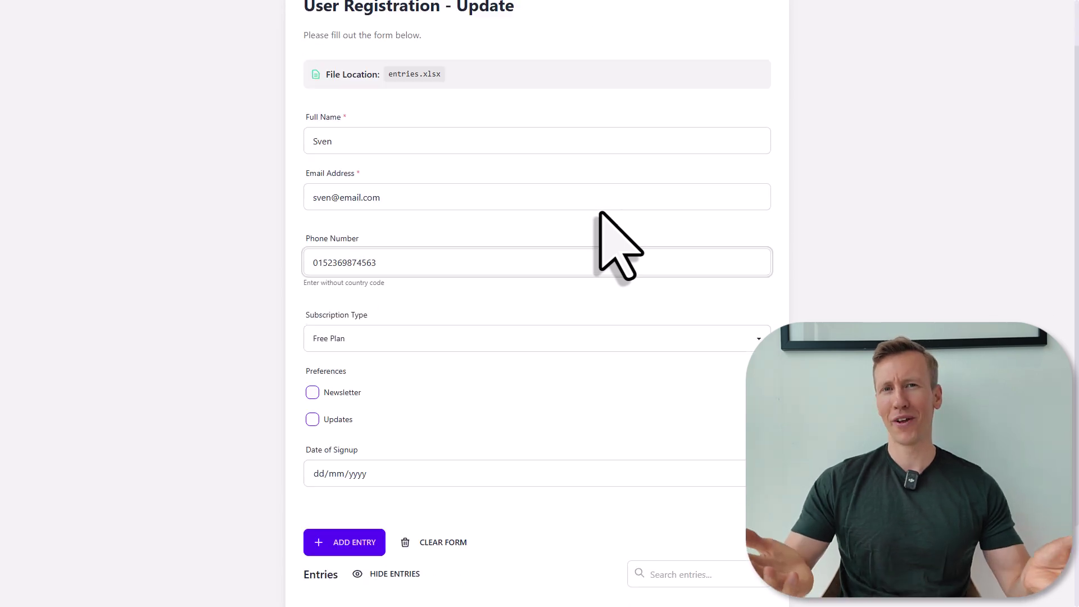
{"action": "left_click", "coordinate": [600, 240]}
{"action": "left_click", "coordinate": [551, 281]}
{"action": "left_click", "coordinate": [312, 300]}
{"action": "left_click", "coordinate": [313, 327]}
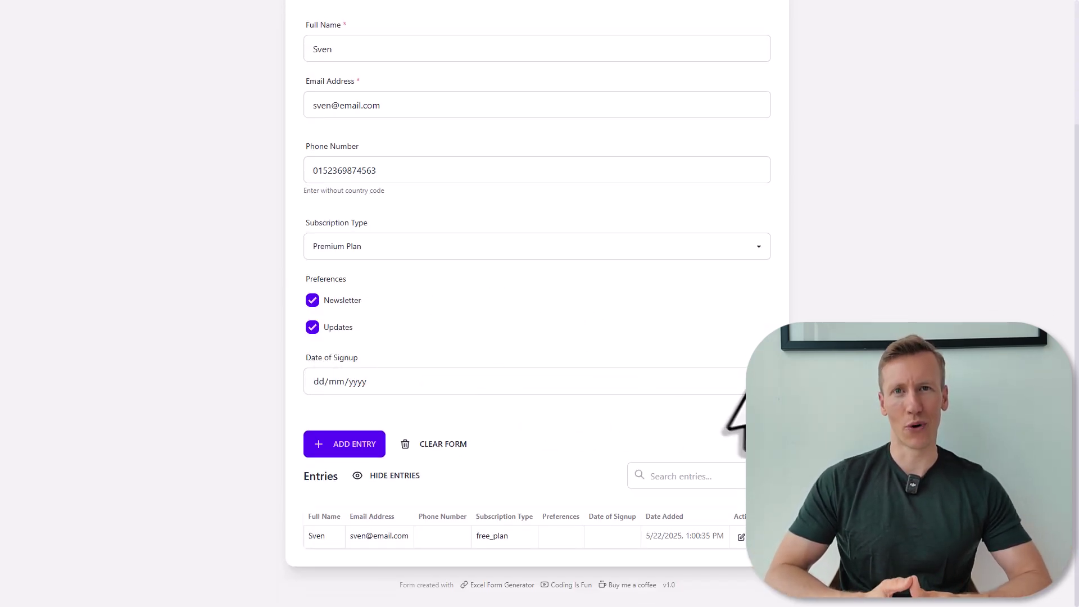
{"action": "left_click", "coordinate": [731, 381]}
{"action": "key", "text": "Escape"}
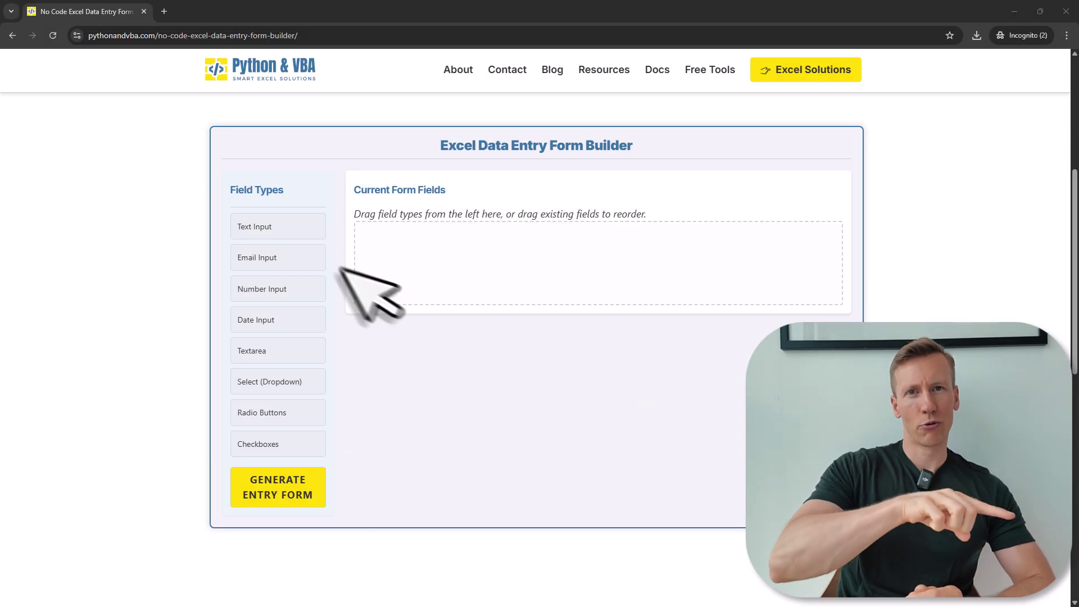
Add Text Input, Email Input and Checkboxes fields, generate the form and copy its JSON.
{"action": "left_click_drag", "start_coordinate": [256, 227], "coordinate": [439, 259]}
{"action": "left_click_drag", "start_coordinate": [257, 257], "coordinate": [419, 289]}
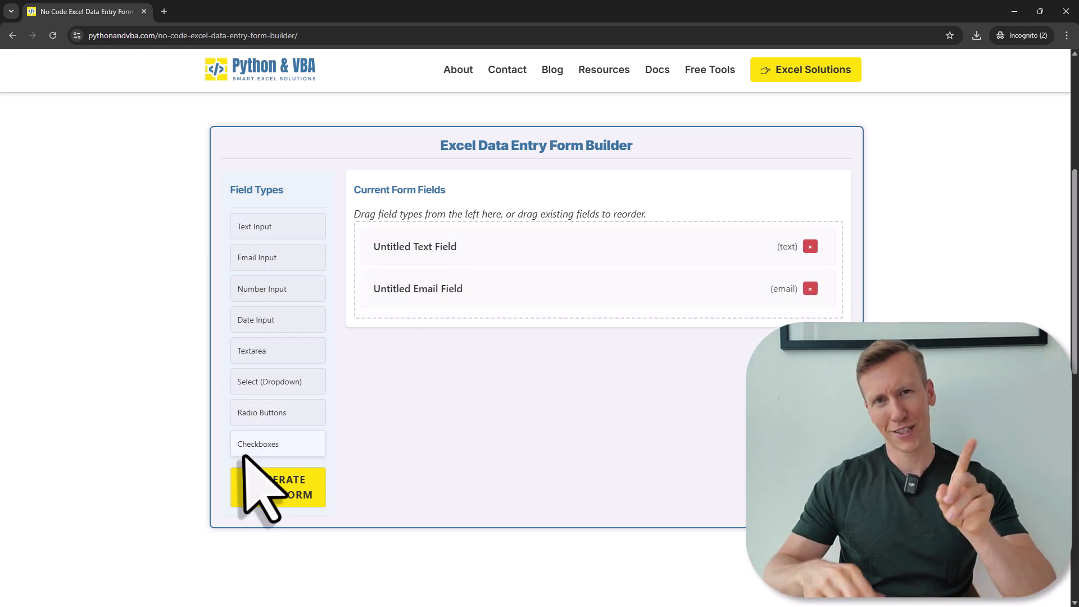
{"action": "left_click_drag", "start_coordinate": [246, 450], "coordinate": [393, 326]}
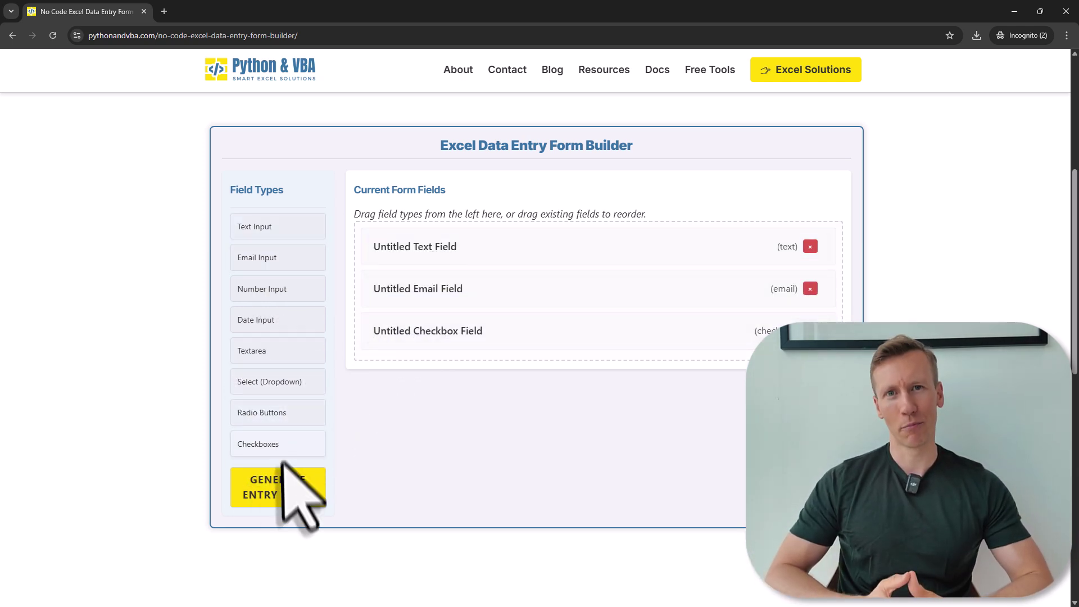
{"action": "left_click", "coordinate": [290, 483]}
{"action": "left_click", "coordinate": [387, 401]}
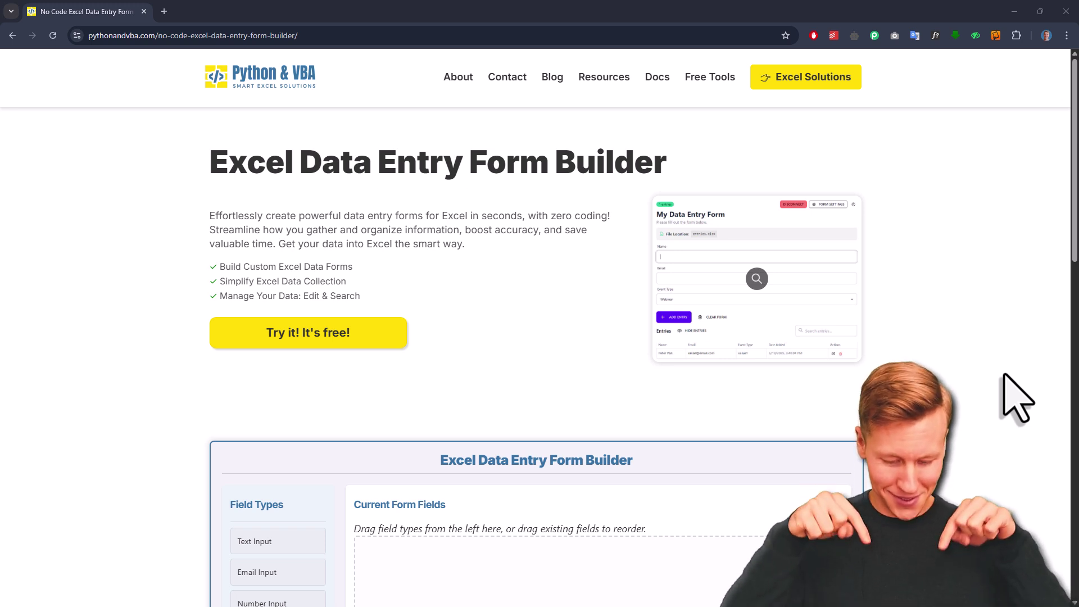
{"action": "scroll", "coordinate": [1003, 377], "scroll_direction": "down", "scroll_amount": 1}
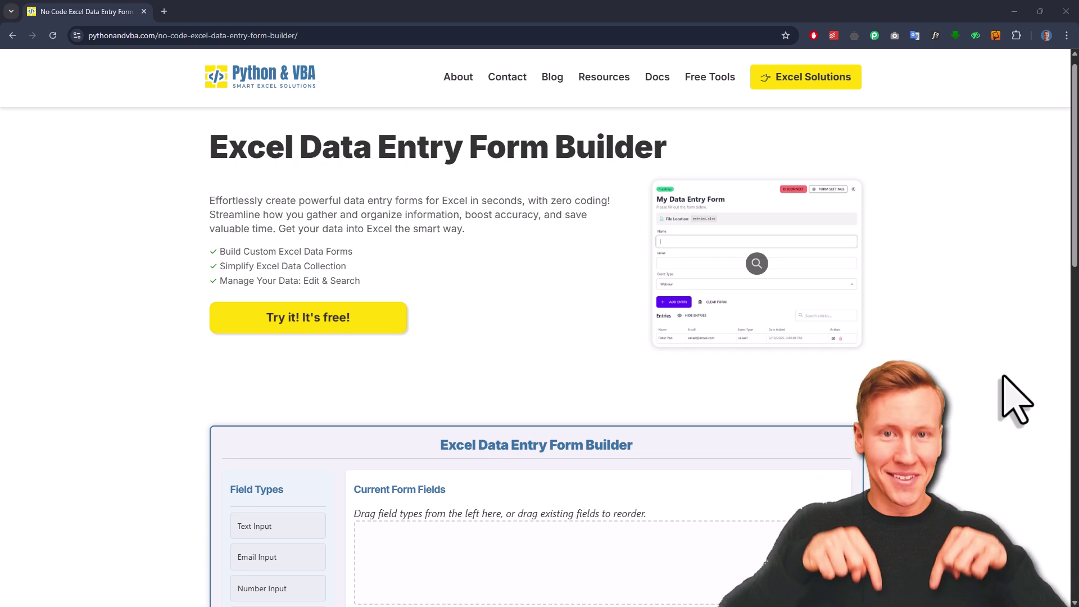
{"action": "scroll", "coordinate": [1003, 376], "scroll_direction": "down", "scroll_amount": 5}
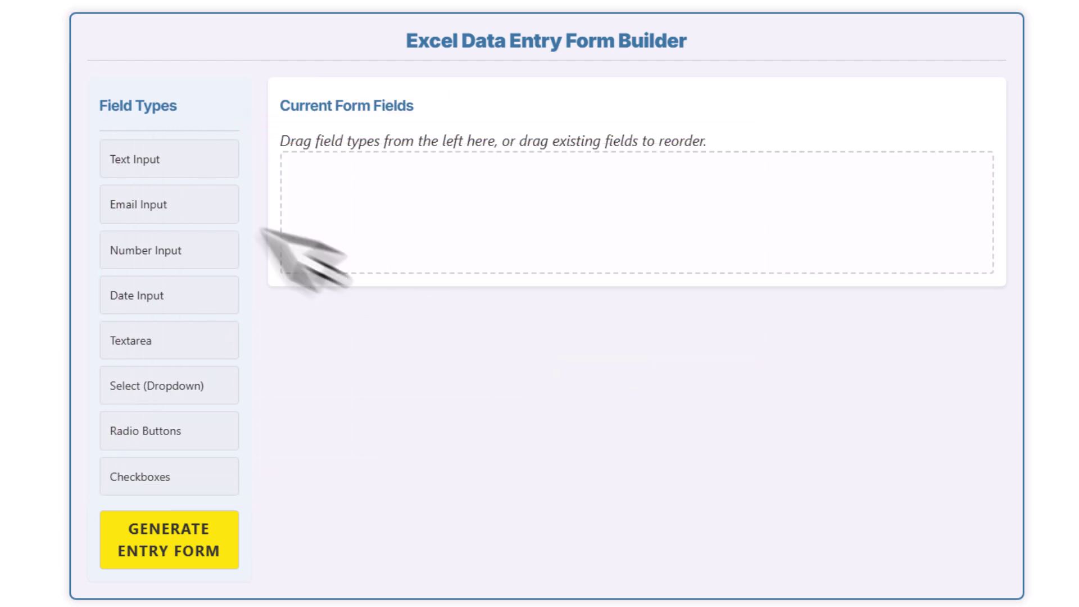
Drag Text, Email, Number, Date, Select (Dropdown) and Checkboxes inputs into Current Form Fields.
{"action": "left_click_drag", "start_coordinate": [135, 159], "coordinate": [393, 213]}
{"action": "left_click_drag", "start_coordinate": [179, 215], "coordinate": [404, 253]}
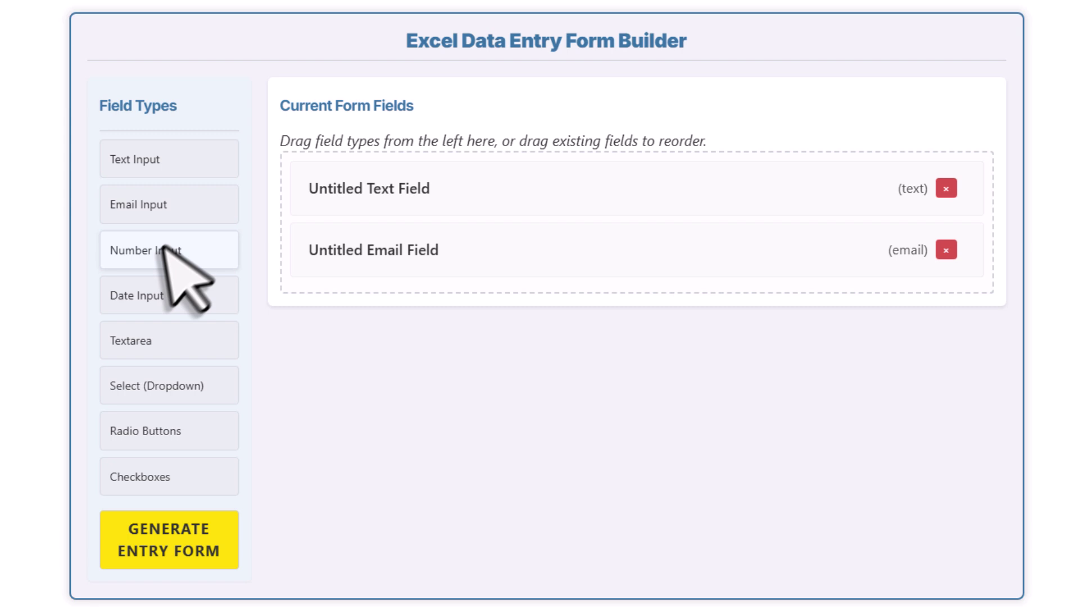
{"action": "left_click_drag", "start_coordinate": [163, 250], "coordinate": [353, 326]}
{"action": "left_click_drag", "start_coordinate": [208, 312], "coordinate": [349, 373]}
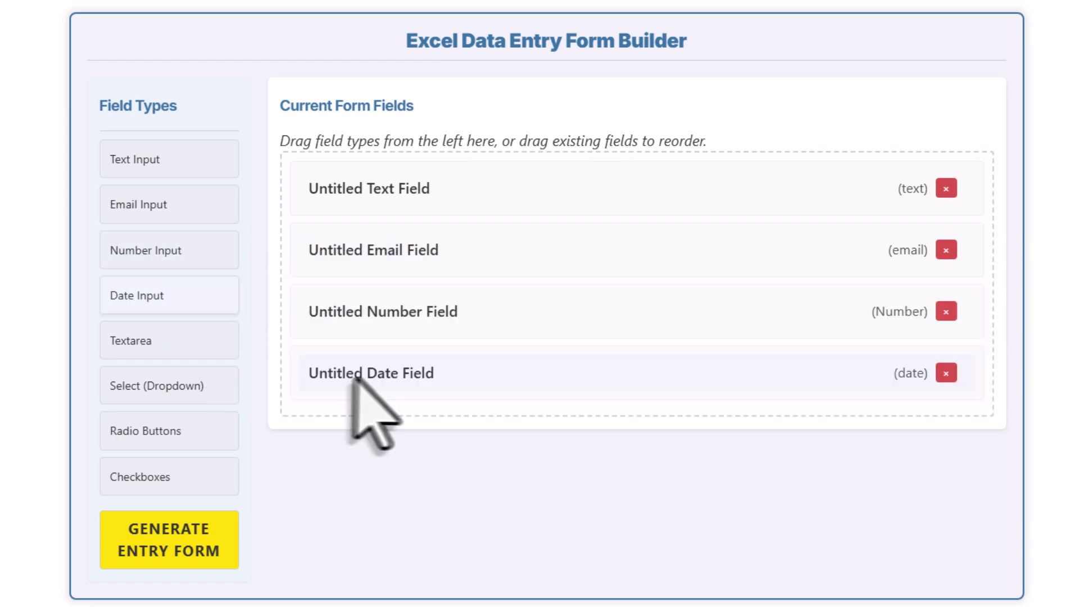
{"action": "left_click_drag", "start_coordinate": [185, 386], "coordinate": [417, 433]}
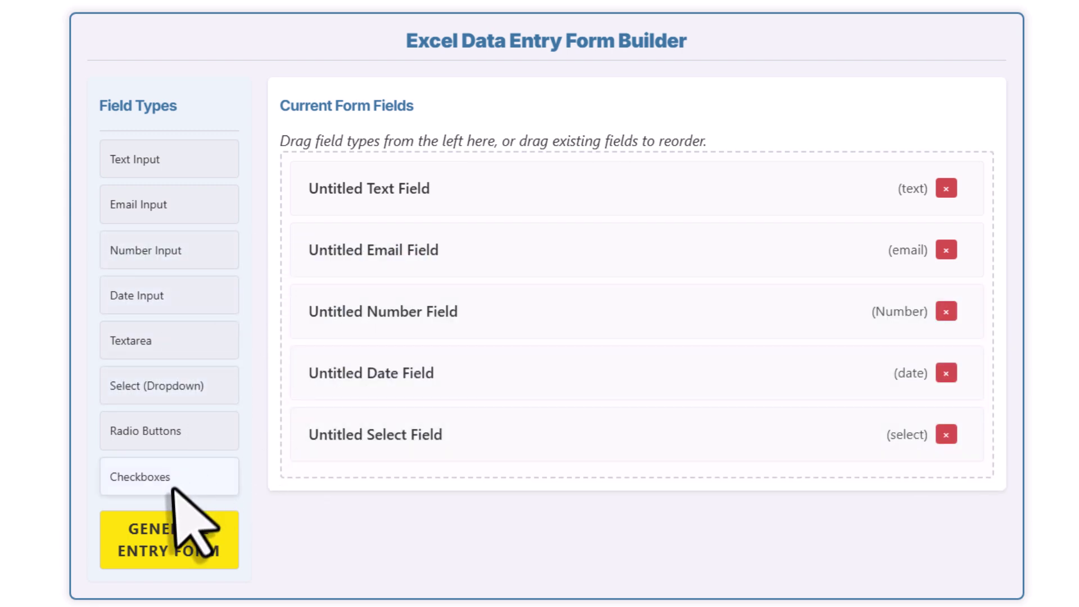
{"action": "left_click_drag", "start_coordinate": [176, 494], "coordinate": [431, 476]}
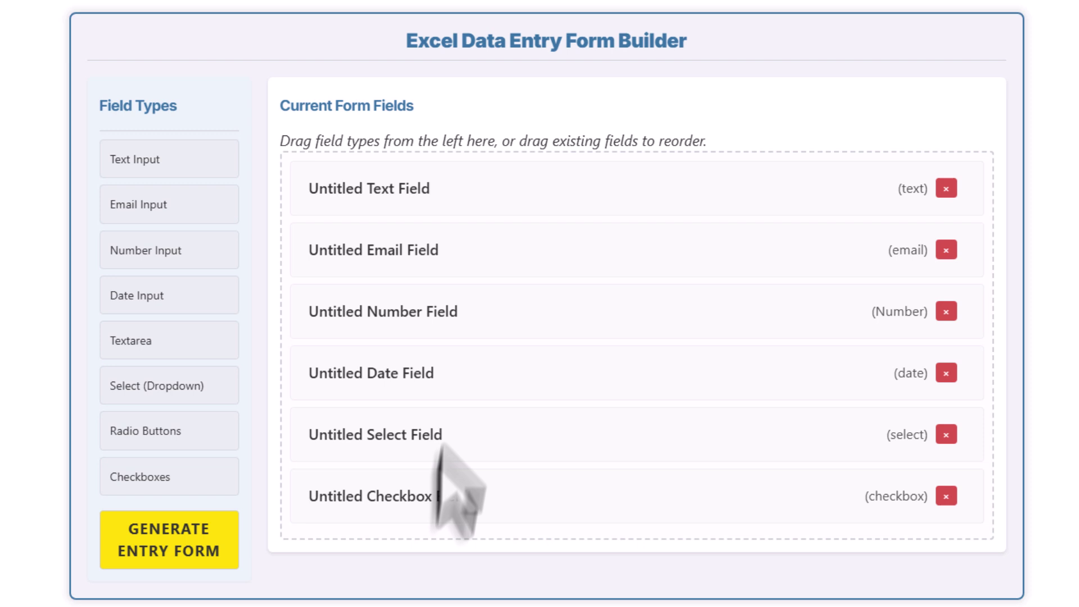
Expand the Untitled Text Field and enter 'Full Name' as its label.
{"action": "left_click", "coordinate": [458, 185]}
{"action": "left_click", "coordinate": [450, 255]}
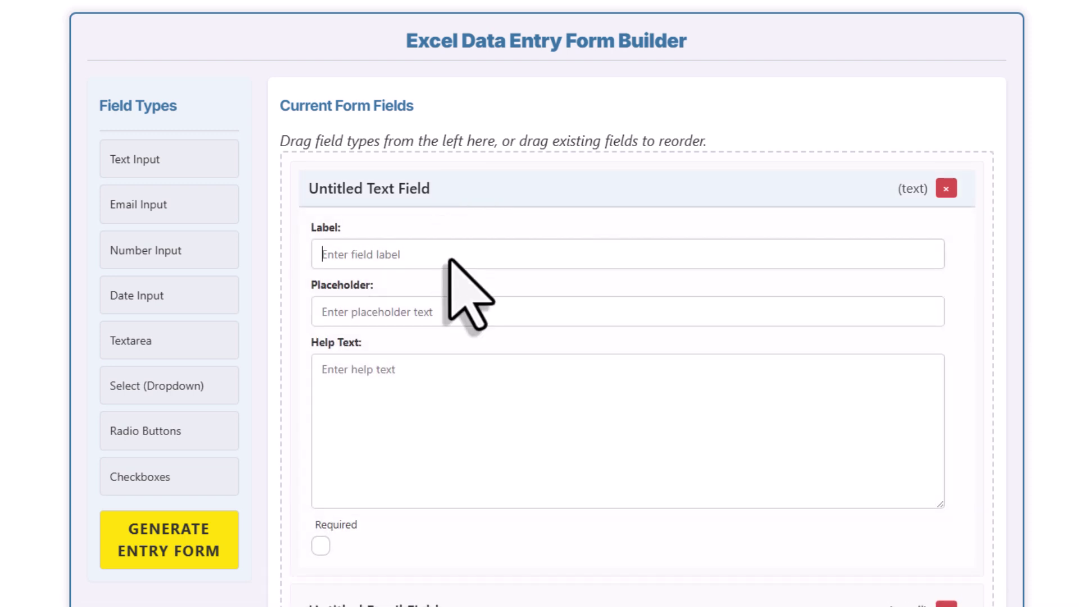
{"action": "scroll", "coordinate": [449, 258], "scroll_direction": "down", "scroll_amount": 2}
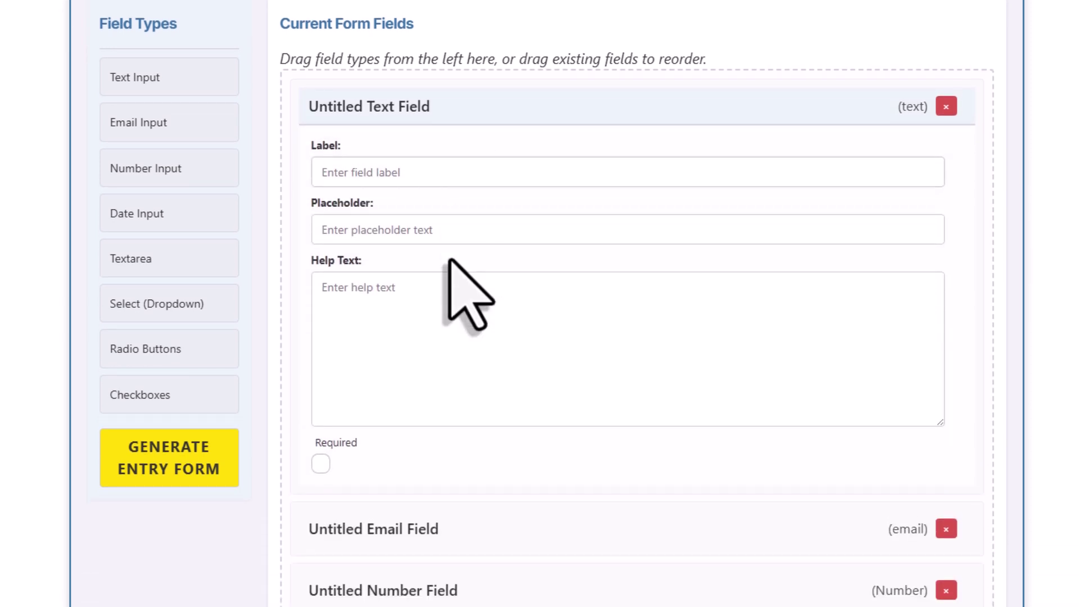
{"action": "type", "text": "Full Name"}
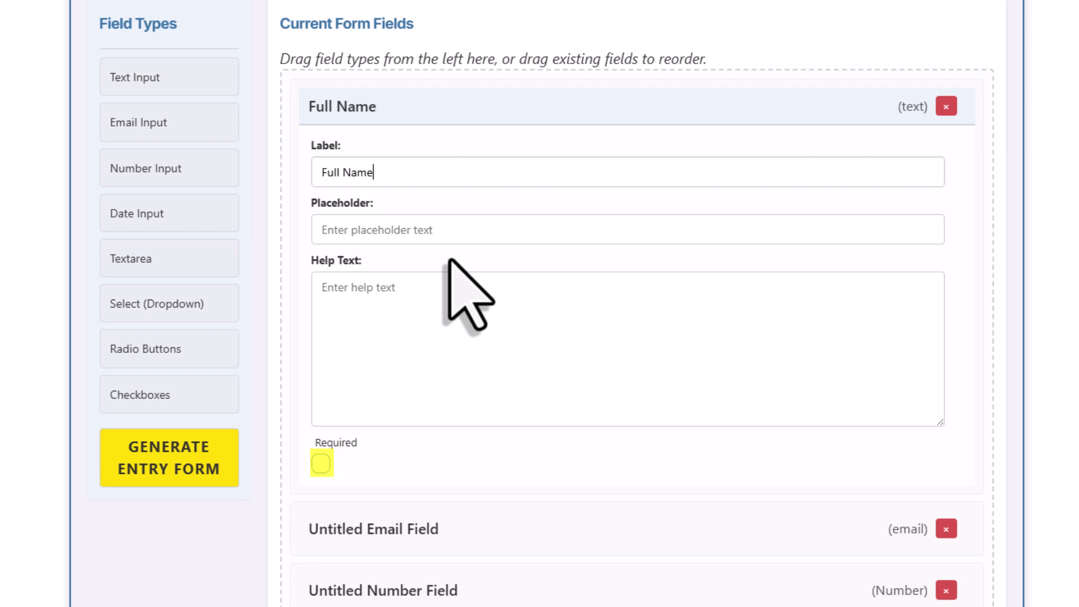
{"action": "left_click", "coordinate": [320, 464]}
{"action": "left_click", "coordinate": [431, 111]}
{"action": "left_click", "coordinate": [420, 168]}
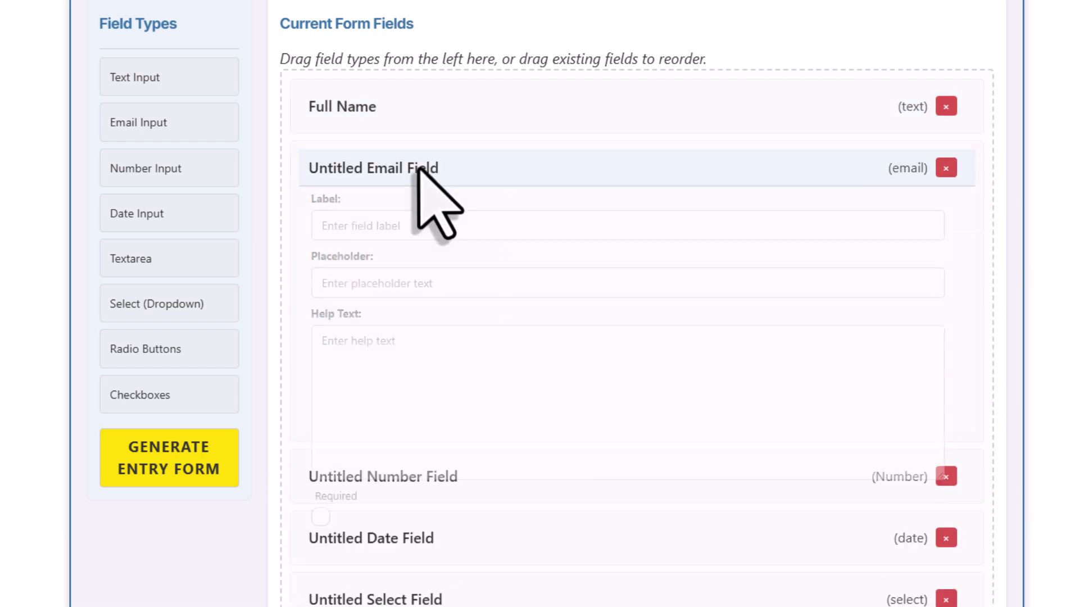
{"action": "left_click", "coordinate": [416, 232]}
{"action": "type", "text": "Email Address"}
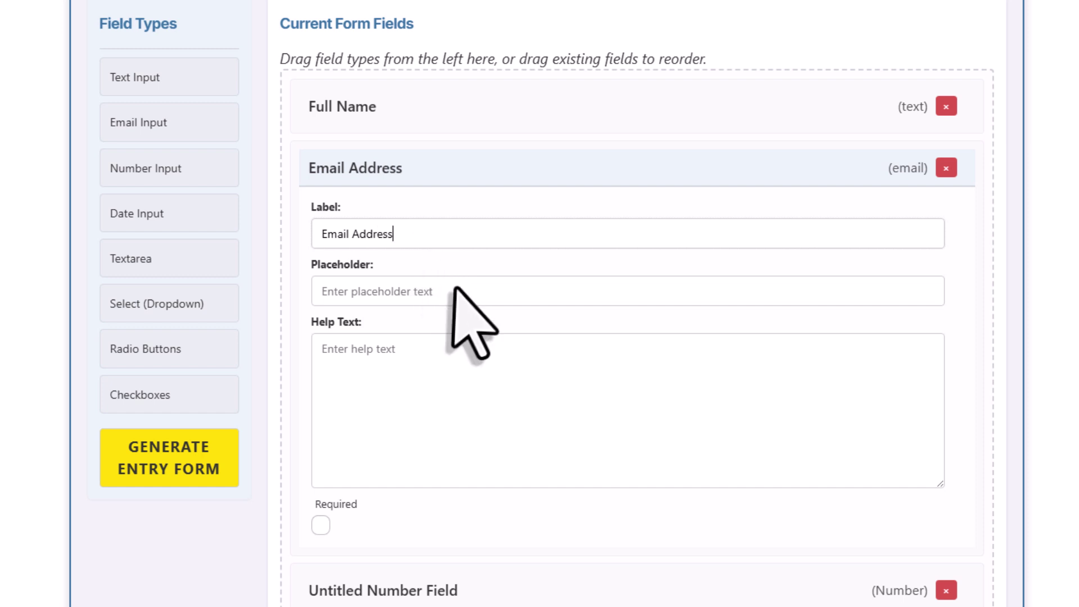
{"action": "left_click", "coordinate": [454, 291]}
{"action": "type", "text": "your@email.com"}
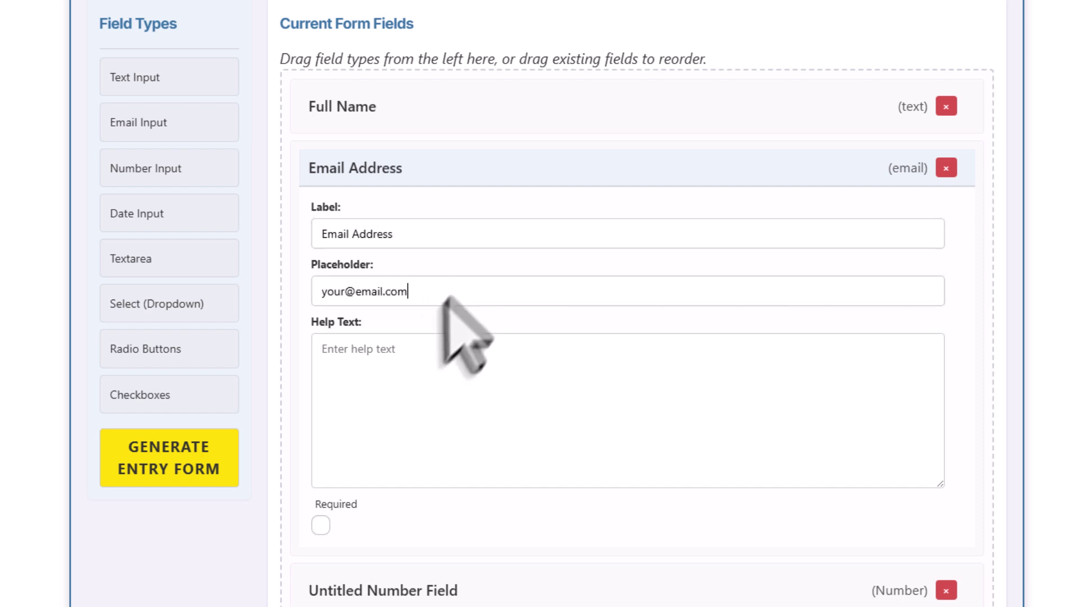
{"action": "left_click", "coordinate": [320, 524]}
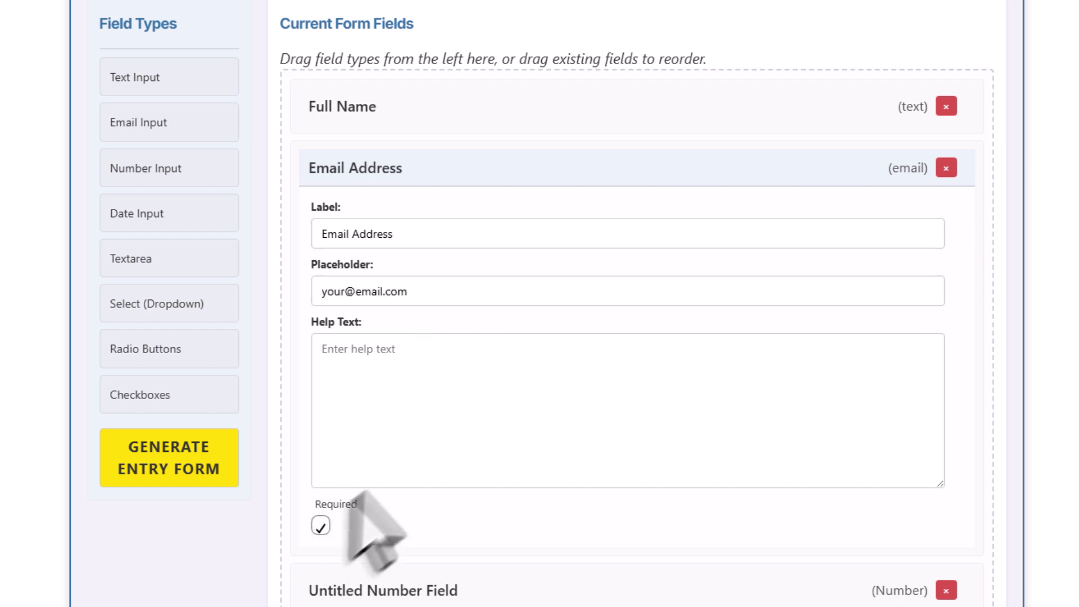
{"action": "left_click", "coordinate": [465, 175]}
Label the number field 'Phone Number' with placeholder 0152 and add help text.
{"action": "left_click", "coordinate": [475, 231]}
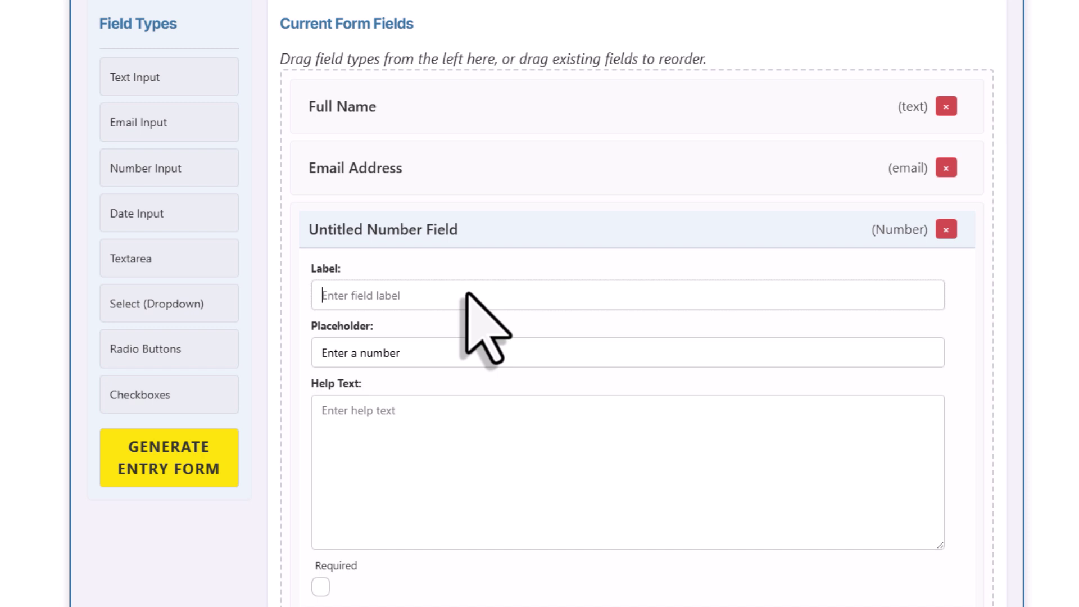
{"action": "left_click", "coordinate": [466, 294]}
{"action": "type", "text": "Phone Number"}
{"action": "triple_click", "coordinate": [453, 354]}
{"action": "type", "text": "015298765432"}
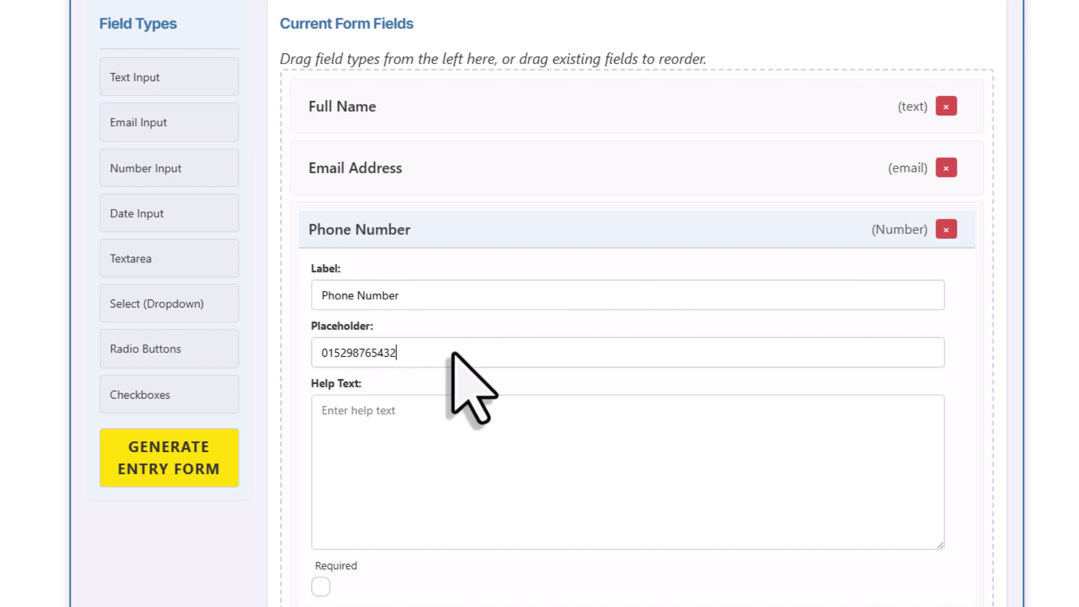
{"action": "scroll", "coordinate": [452, 354], "scroll_direction": "down", "scroll_amount": 2}
{"action": "left_click", "coordinate": [453, 354]}
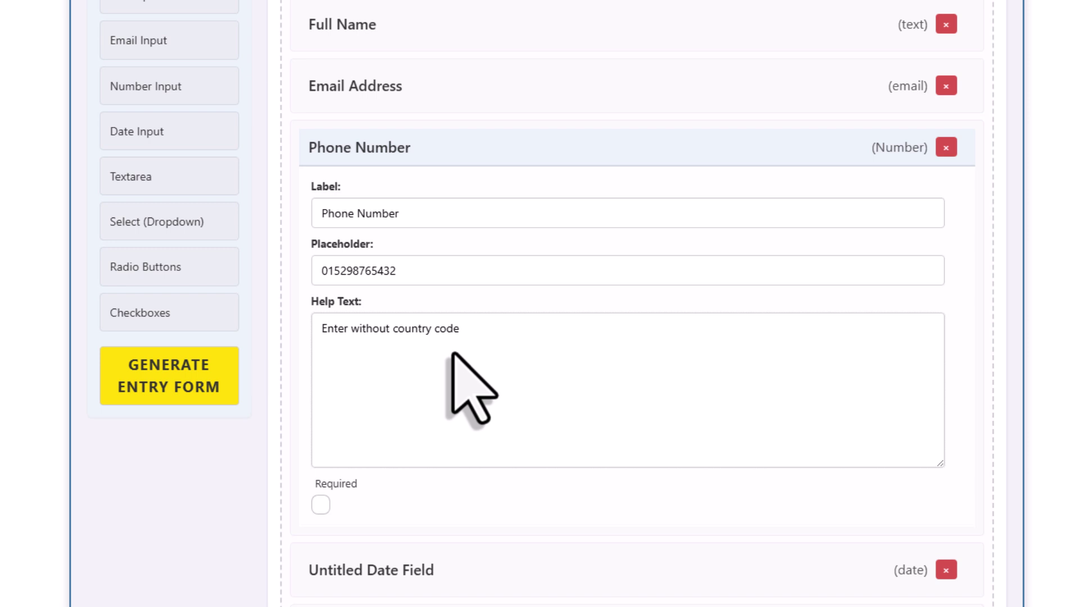
{"action": "left_click", "coordinate": [465, 150]}
Label the date field 'Date of Signup'.
{"action": "left_click", "coordinate": [465, 147]}
{"action": "left_click", "coordinate": [465, 196]}
{"action": "type", "text": "Date of Signup"}
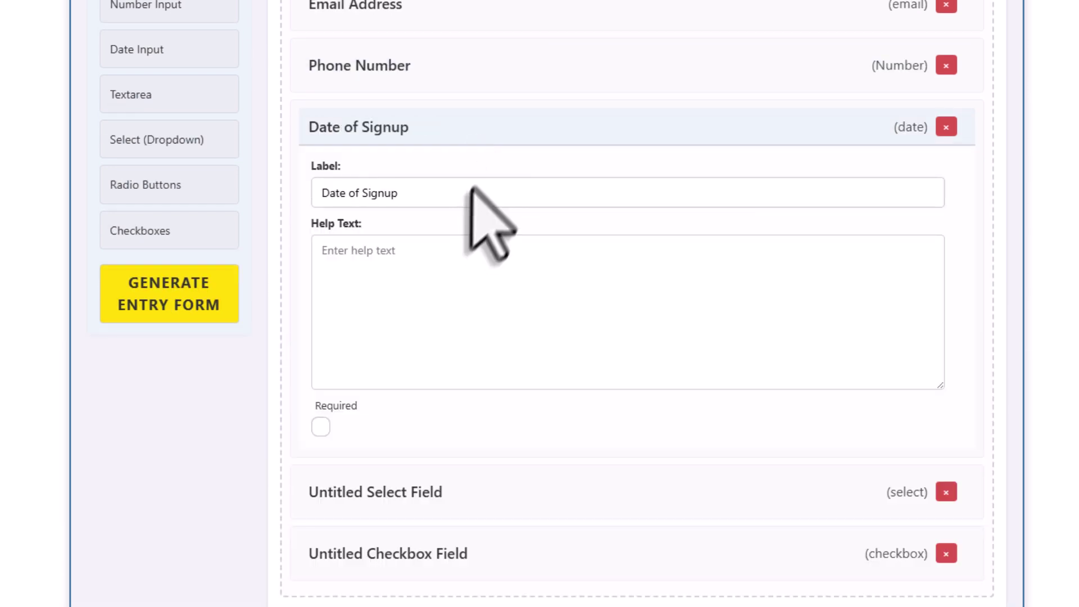
Label the select field 'Subscription Type'.
{"action": "left_click", "coordinate": [495, 133]}
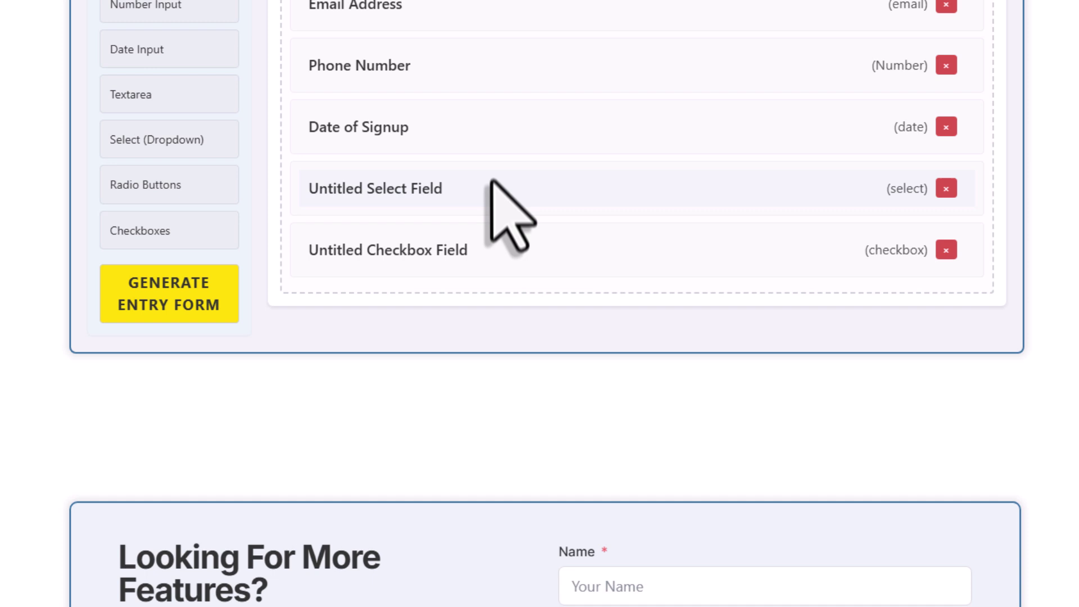
{"action": "left_click", "coordinate": [490, 190]}
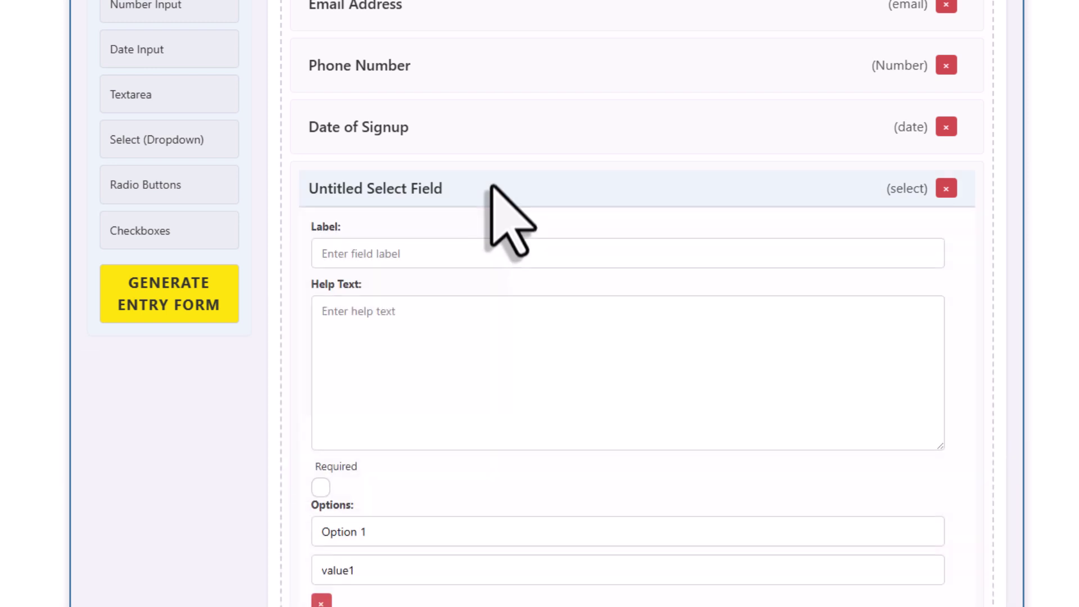
{"action": "left_click", "coordinate": [487, 259]}
{"action": "type", "text": "Subscription Type"}
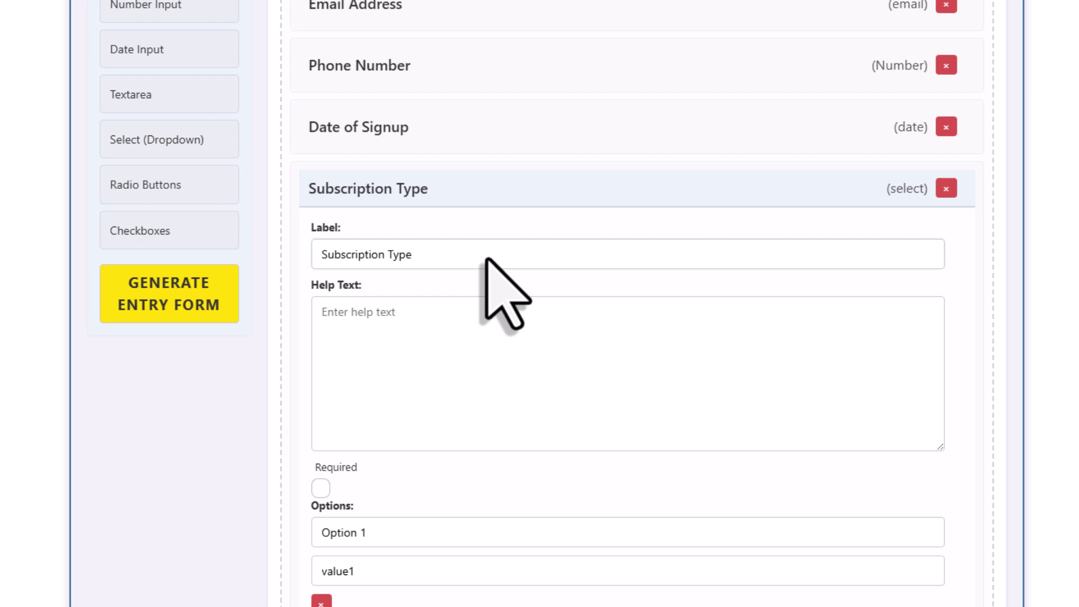
{"action": "scroll", "coordinate": [487, 260], "scroll_direction": "down", "scroll_amount": 5}
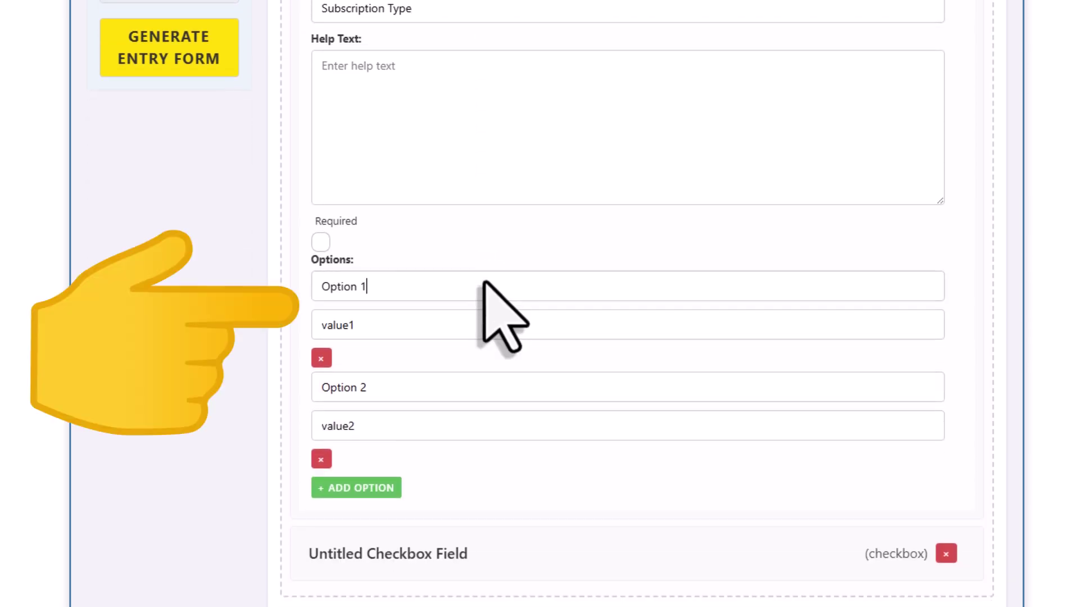
Rename the options to Free Plan and Premium Plan, removing an extra third option.
{"action": "key", "text": "ctrl+a"}
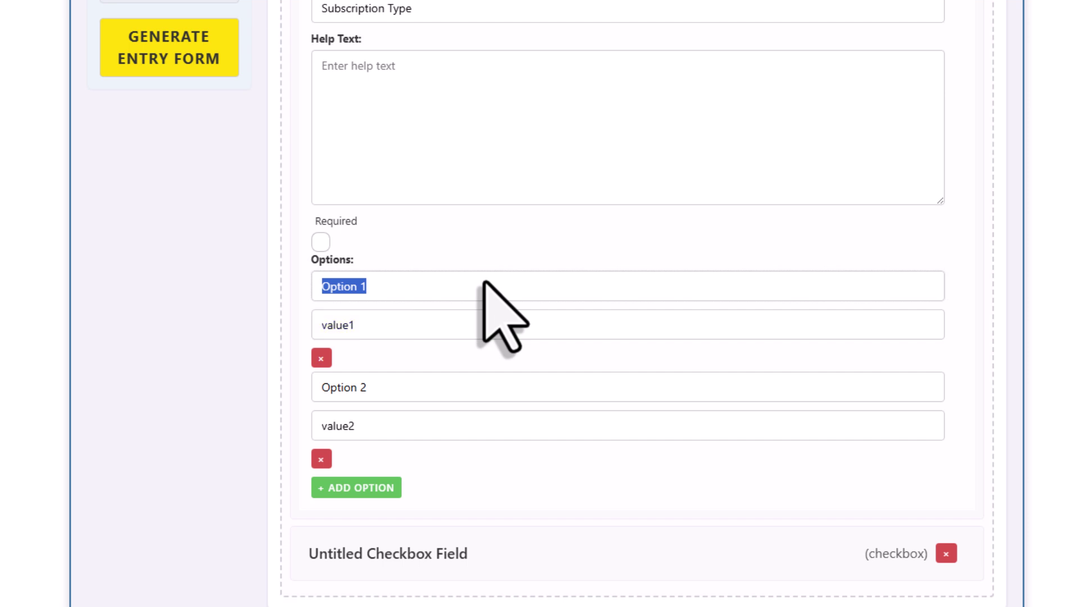
{"action": "type", "text": "Free Plan"}
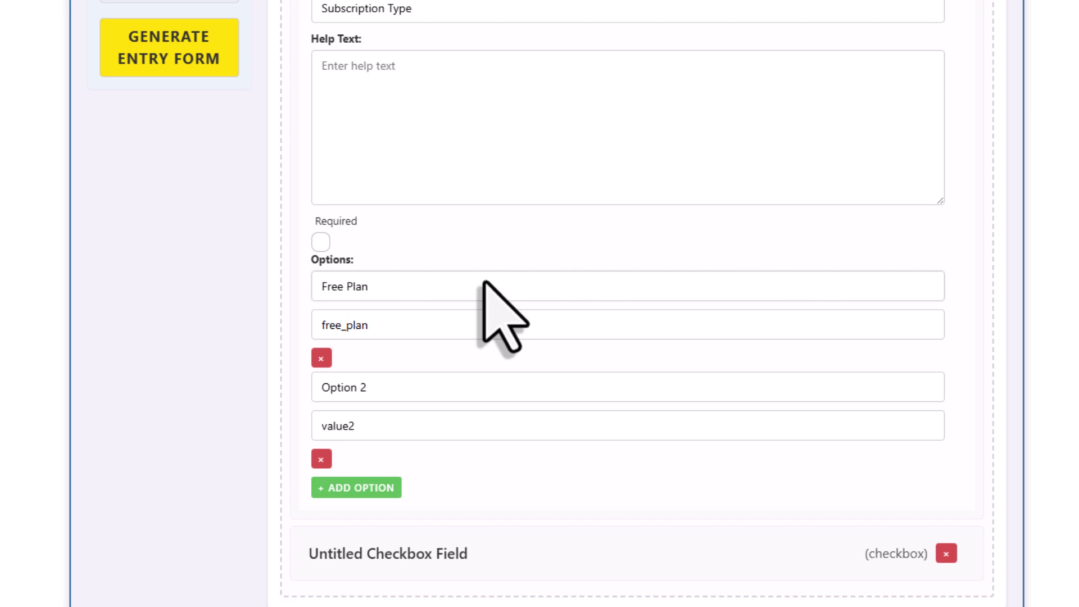
{"action": "triple_click", "coordinate": [431, 392]}
{"action": "type", "text": "Premium Plan"}
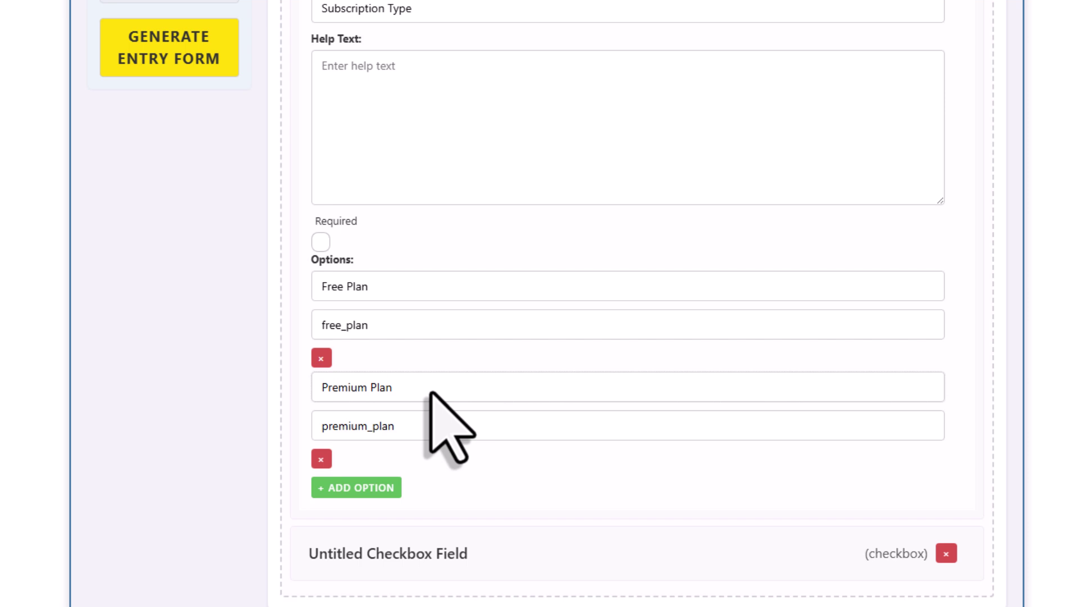
{"action": "left_click", "coordinate": [384, 487]}
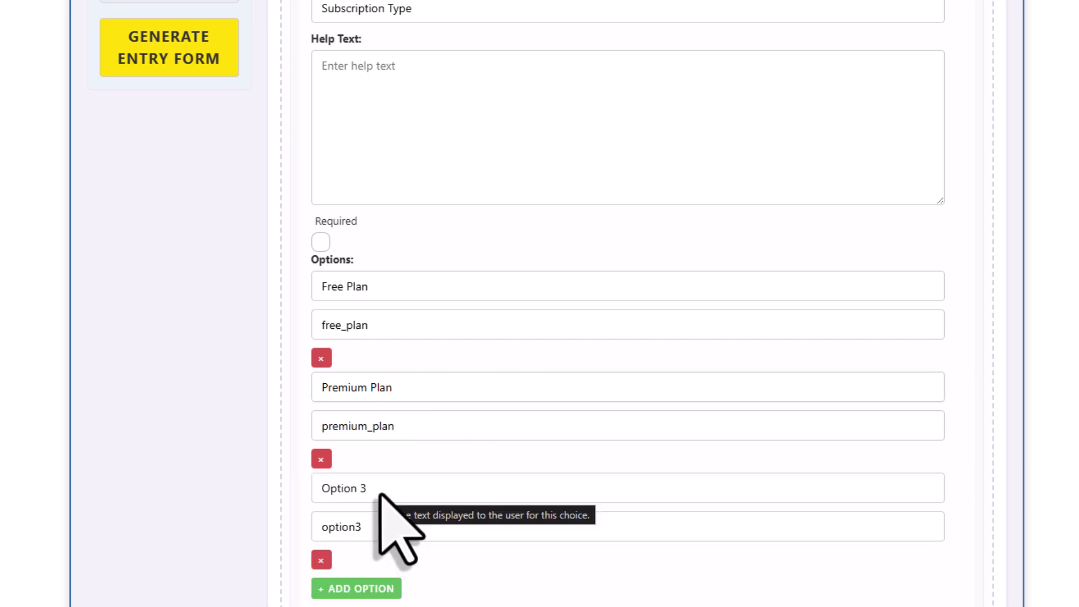
{"action": "left_click", "coordinate": [321, 560]}
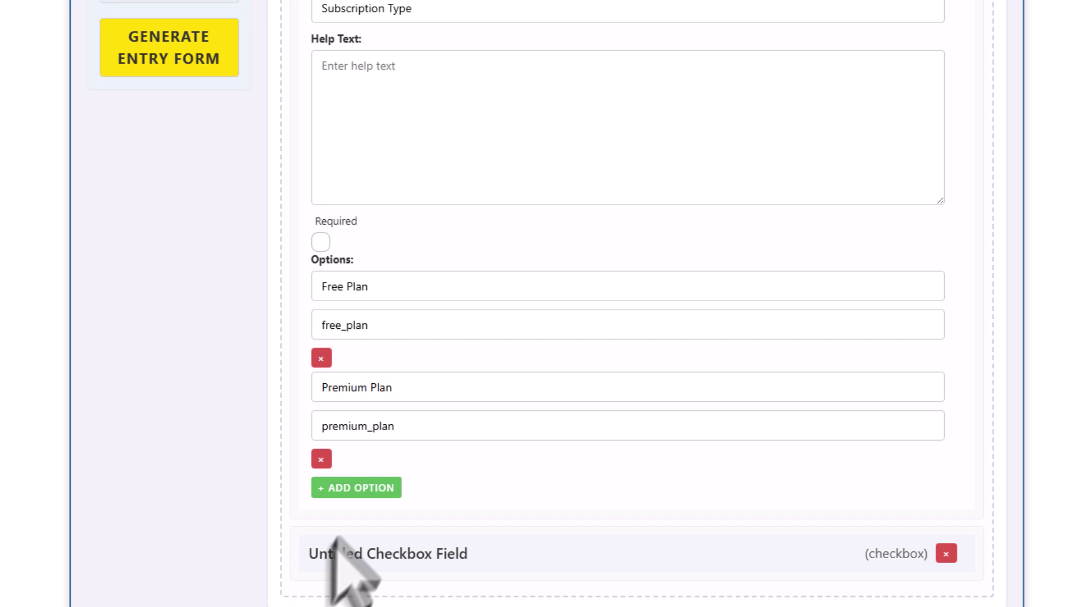
Label the untitled checkbox field 'Preferences'.
{"action": "scroll", "coordinate": [494, 422], "scroll_direction": "up", "scroll_amount": 1}
{"action": "left_click", "coordinate": [490, 28]}
{"action": "left_click", "coordinate": [483, 87]}
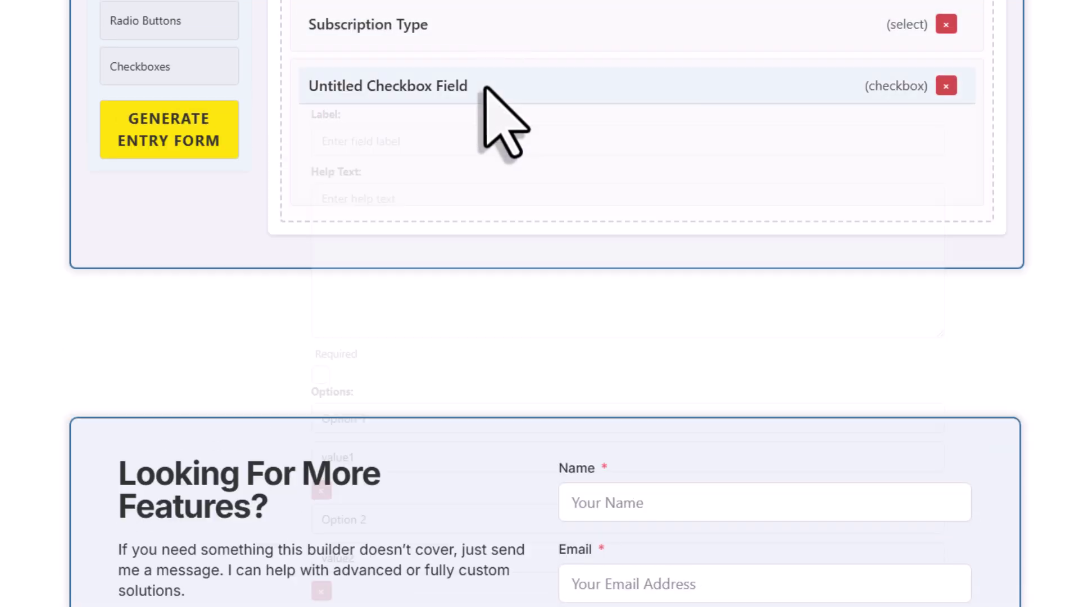
{"action": "type", "text": "Preferences"}
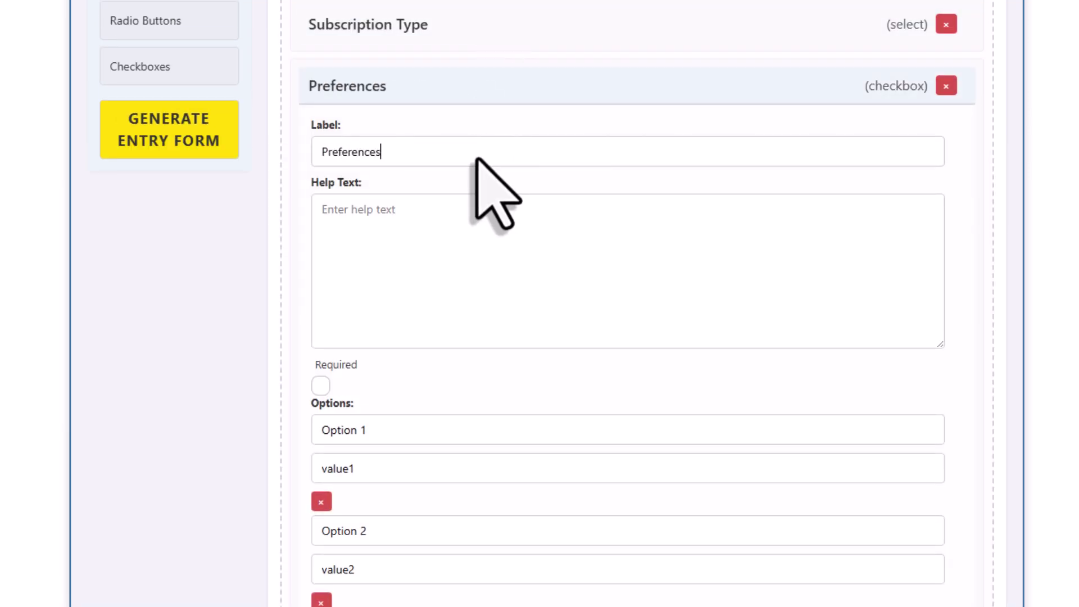
Set its two options to Newsletter and Updates.
{"action": "scroll", "coordinate": [476, 159], "scroll_direction": "down", "scroll_amount": 1}
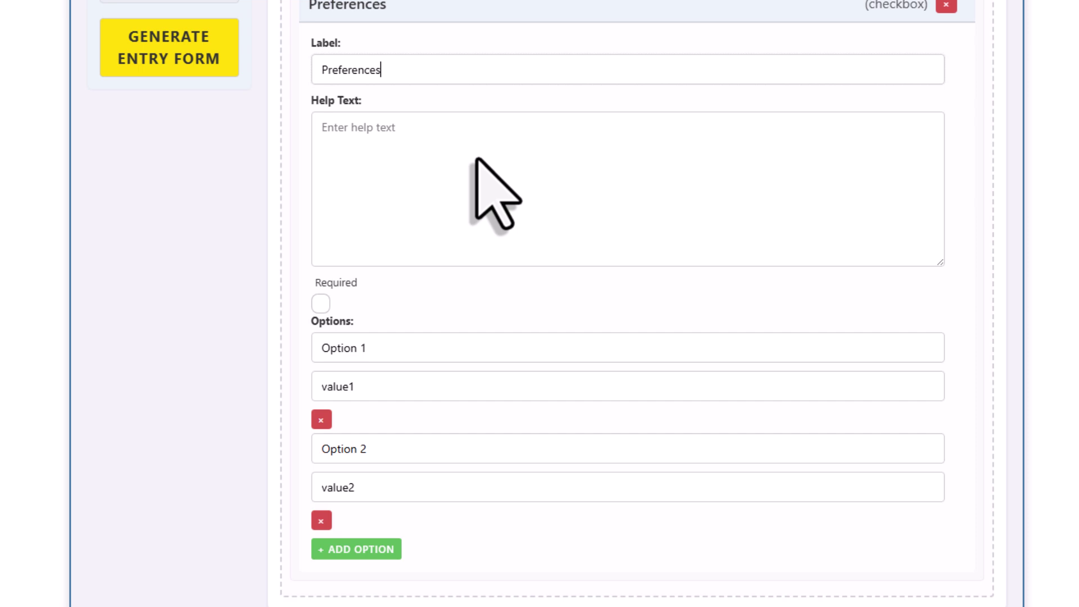
{"action": "left_click", "coordinate": [436, 349]}
{"action": "key", "text": "ctrl+a"}
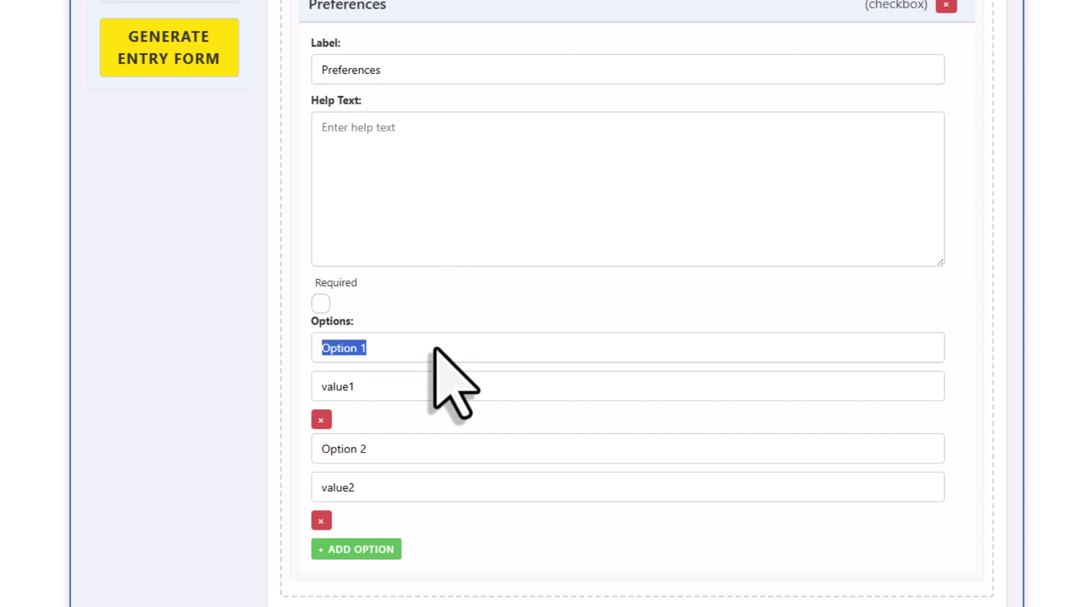
{"action": "type", "text": "Newslet"}
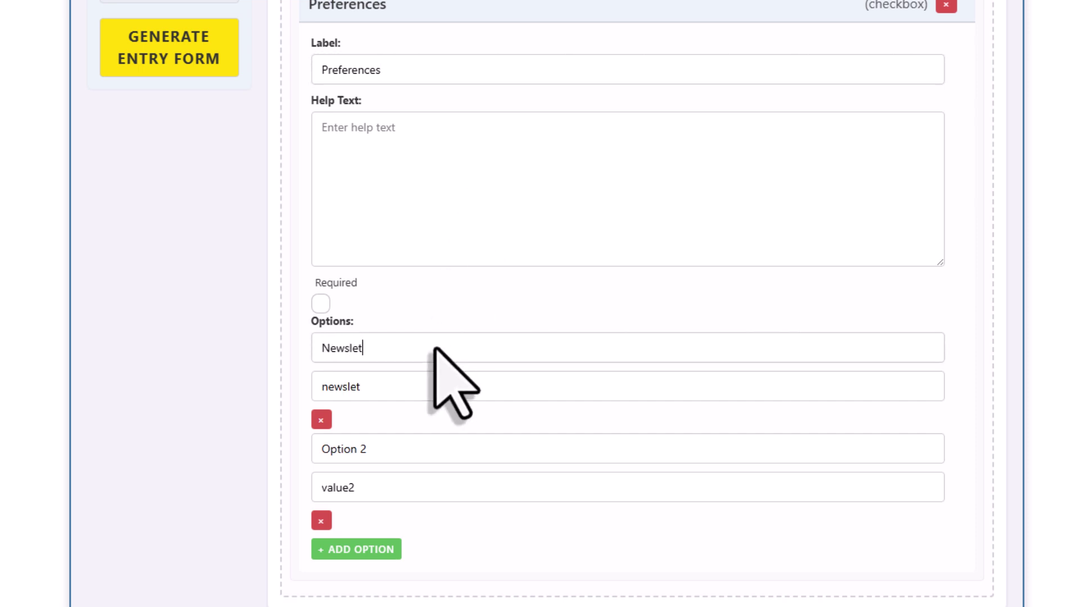
{"action": "key", "text": "Tab"}
{"action": "key", "text": "Tab"}
{"action": "key", "text": "Tab"}
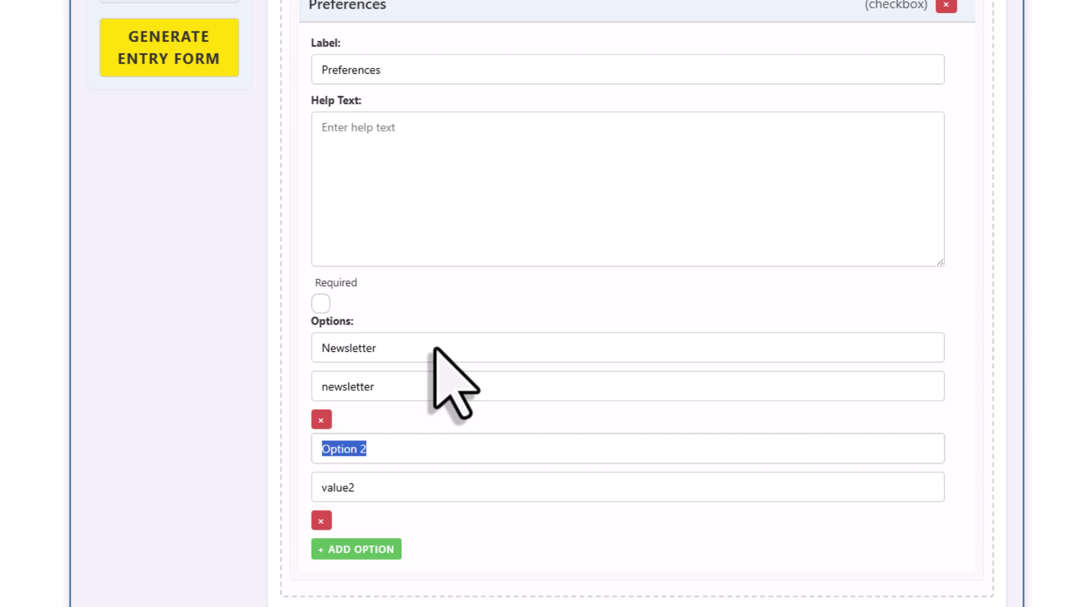
{"action": "type", "text": "Updates"}
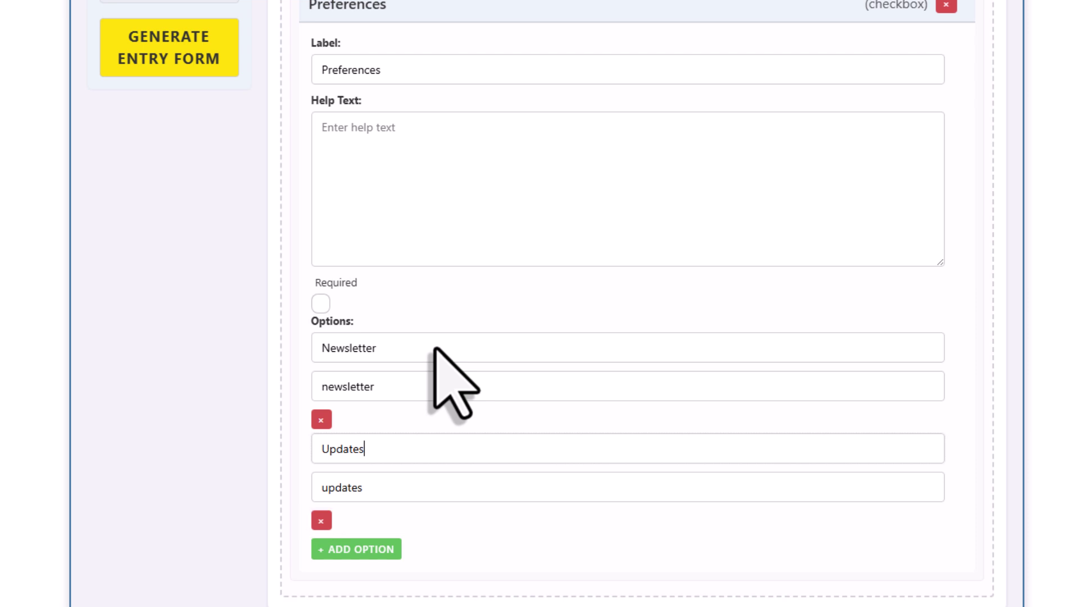
Drag the Date of Signup card below Preferences so it comes last.
{"action": "left_click", "coordinate": [390, 12]}
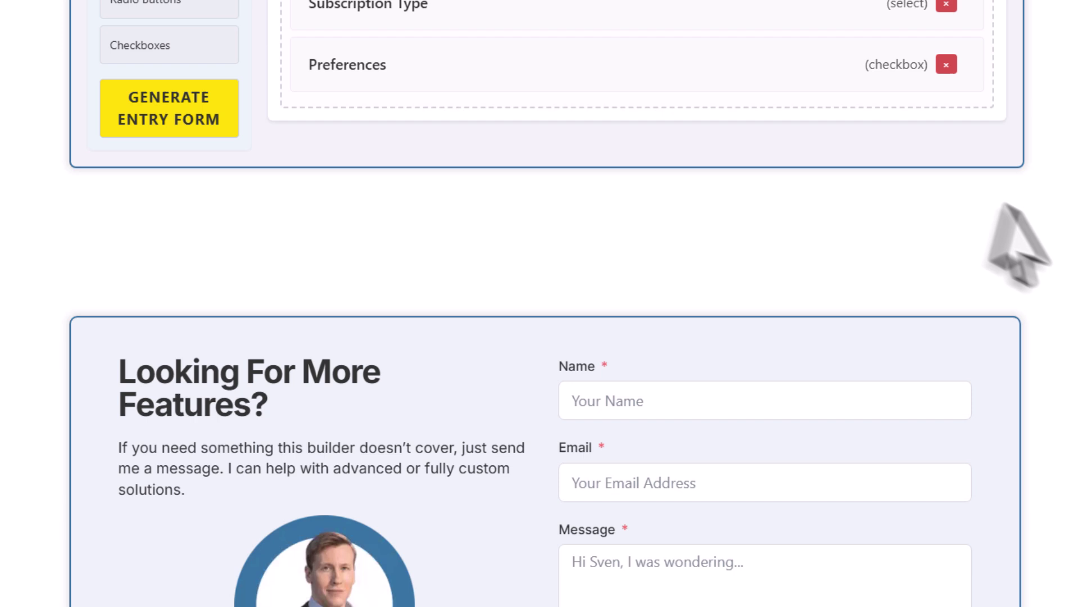
{"action": "scroll", "coordinate": [1017, 241], "scroll_direction": "up", "scroll_amount": 8}
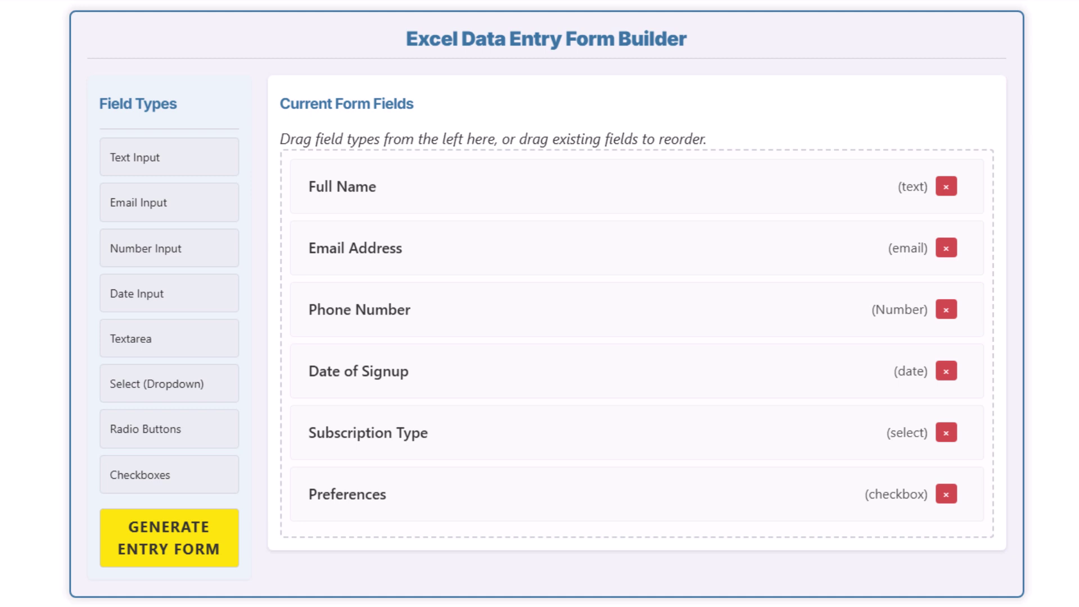
{"action": "left_click_drag", "start_coordinate": [416, 378], "coordinate": [429, 488]}
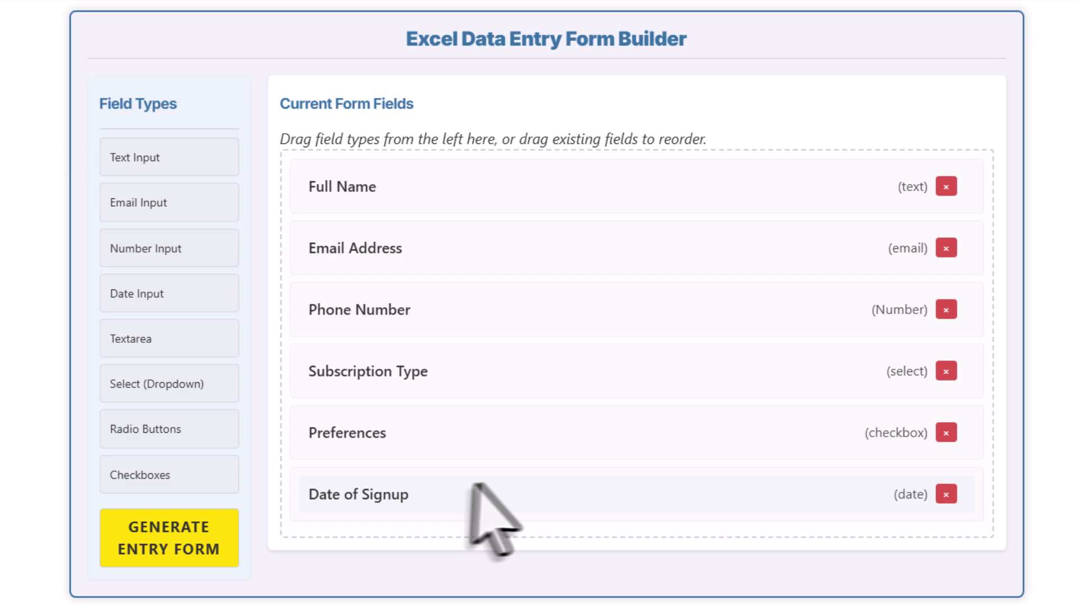
Generate the entry form and change its title to 'User Registration'.
{"action": "left_click", "coordinate": [191, 525]}
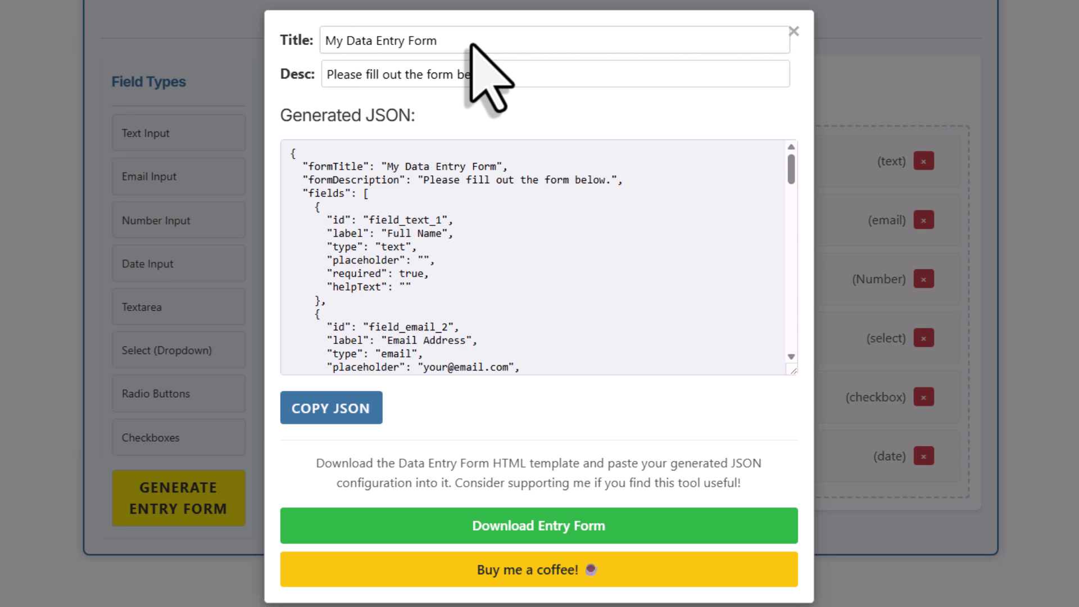
{"action": "triple_click", "coordinate": [472, 44]}
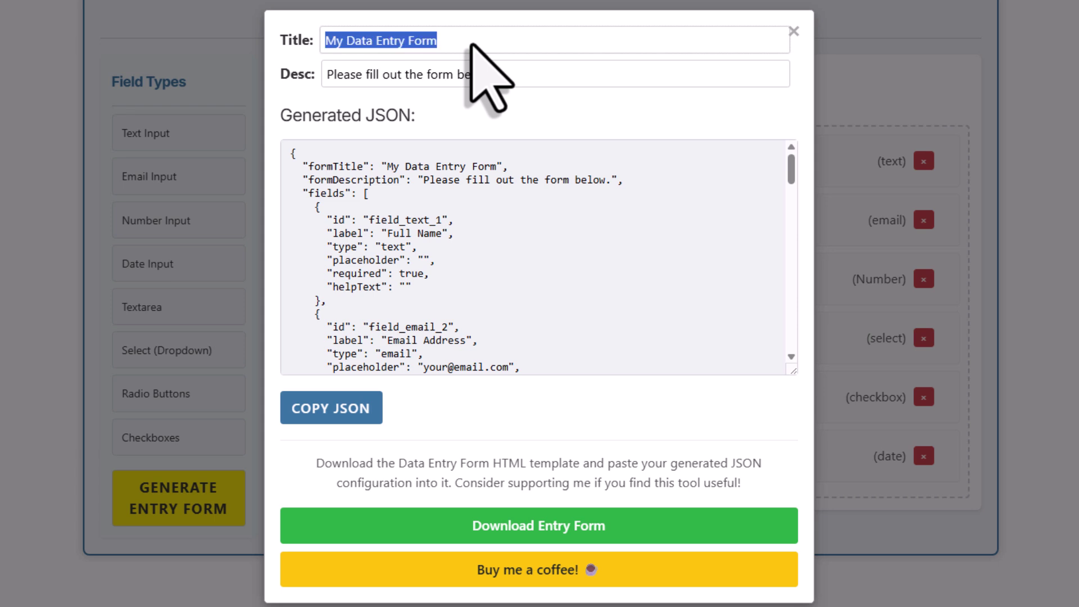
{"action": "type", "text": "User Registration"}
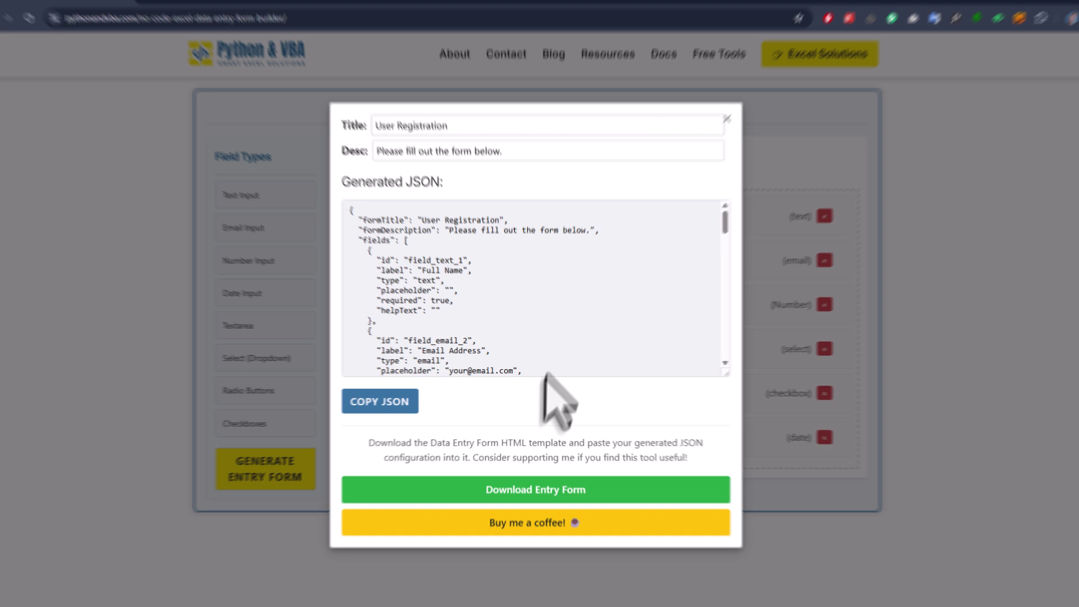
Download Excel_Data_Entry_Form.zip and select it in the Downloads folder.
{"action": "left_click", "coordinate": [539, 481]}
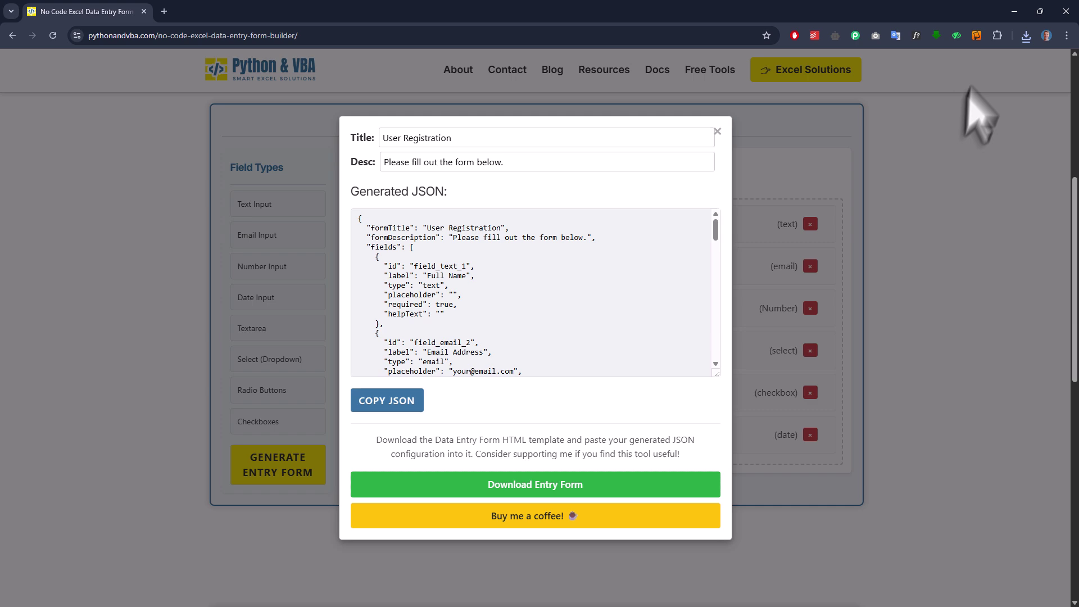
{"action": "left_click", "coordinate": [1015, 11]}
{"action": "left_click", "coordinate": [304, 207]}
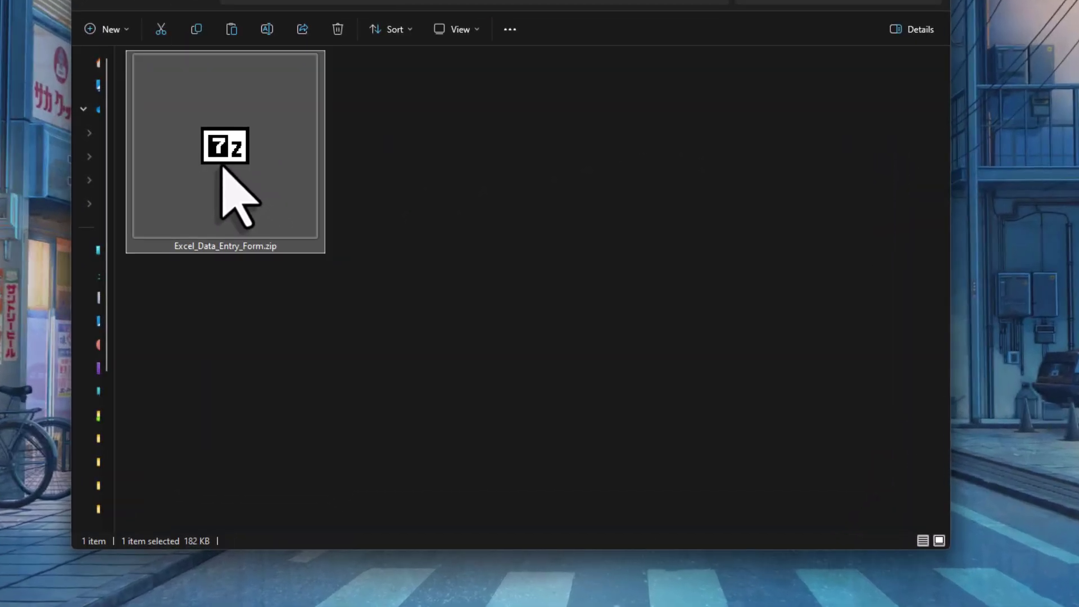
Extract Excel_Data_Entry_Form.zip and open the inner folder with the HTML form and Quick Start.pdf.
{"action": "right_click", "coordinate": [222, 169]}
{"action": "left_click", "coordinate": [274, 308]}
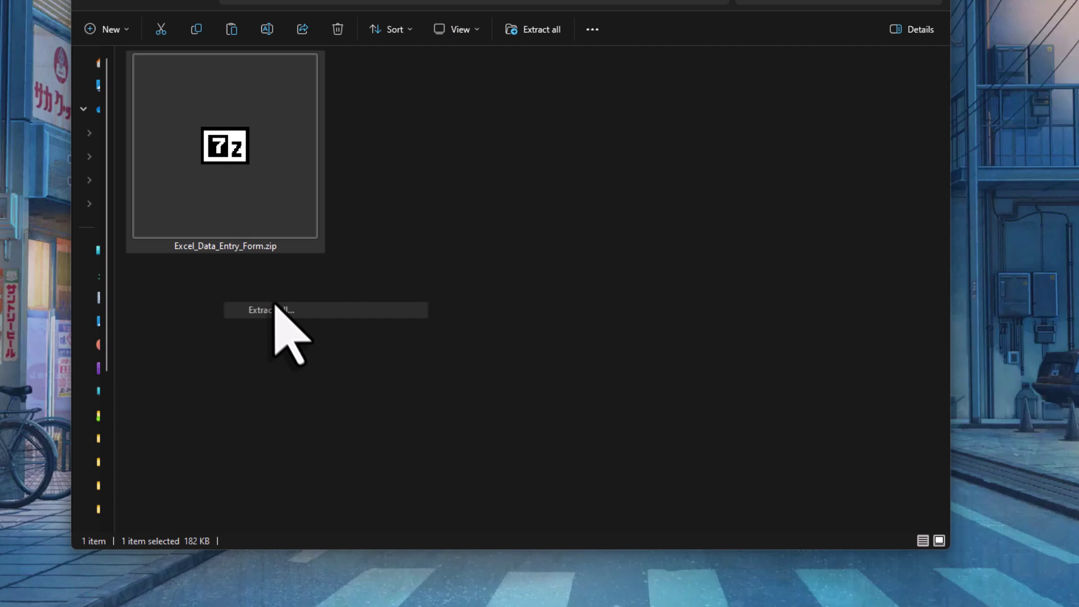
{"action": "left_click", "coordinate": [758, 354]}
{"action": "left_click", "coordinate": [491, 205]}
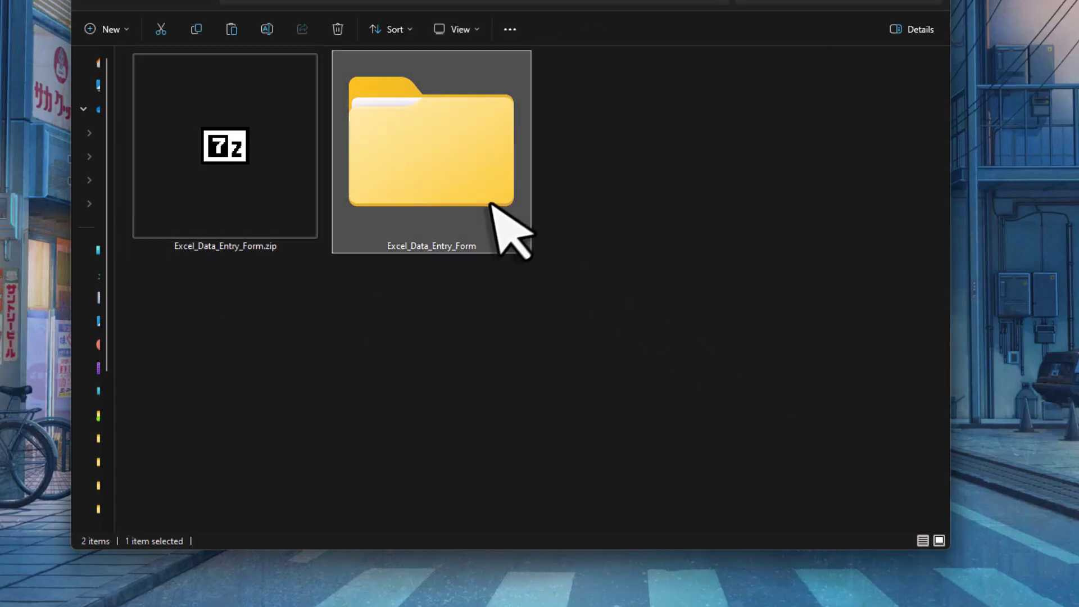
{"action": "double_click", "coordinate": [492, 205]}
{"action": "double_click", "coordinate": [294, 212]}
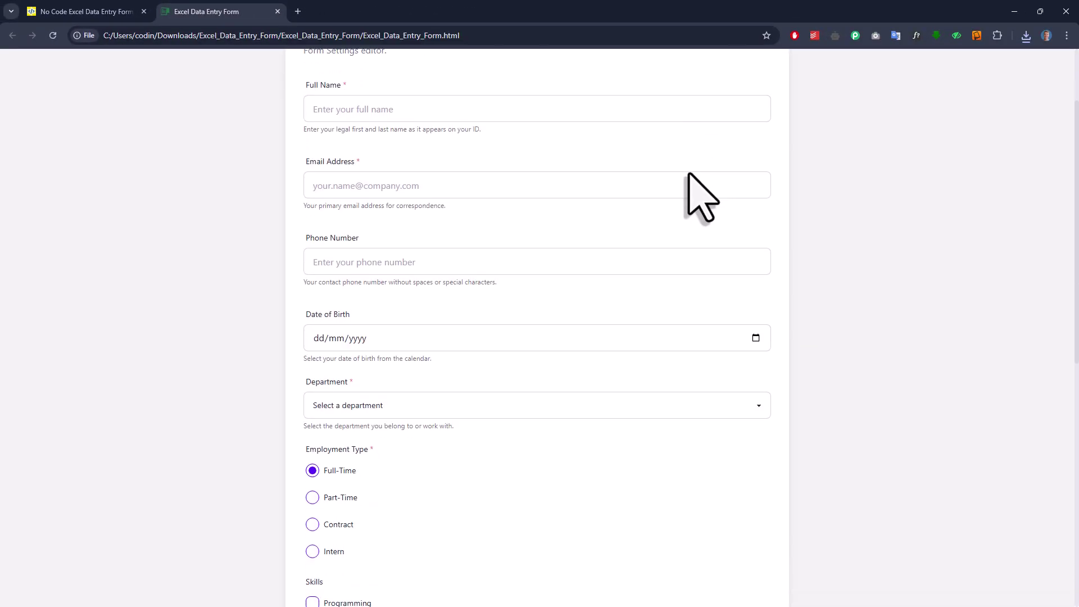
Review the downloaded form's fields, then copy the User Registration JSON from the builder page.
{"action": "scroll", "coordinate": [689, 174], "scroll_direction": "down", "scroll_amount": 6}
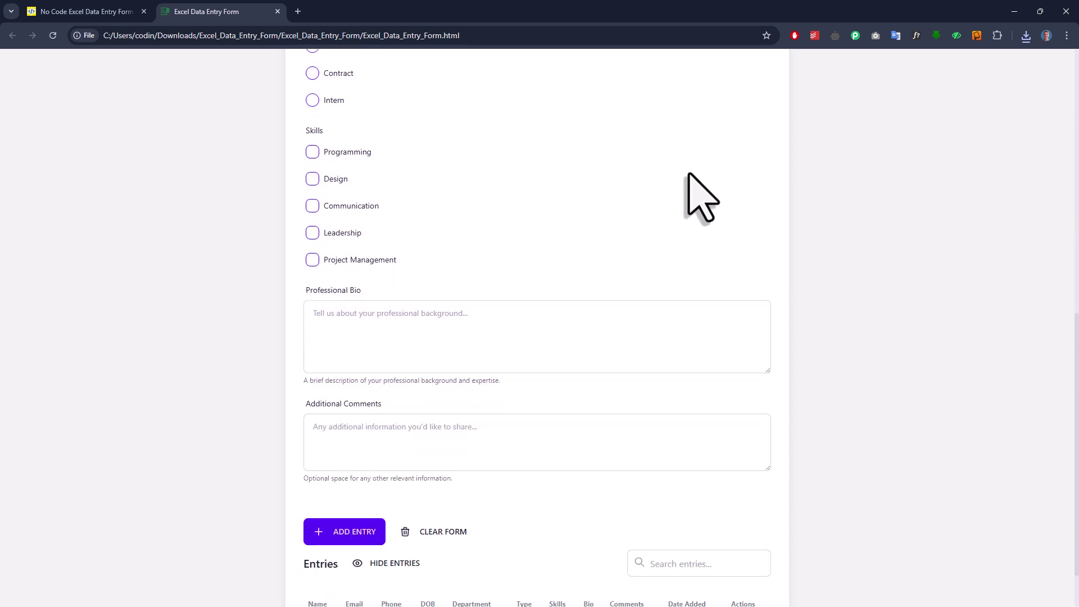
{"action": "scroll", "coordinate": [689, 174], "scroll_direction": "down", "scroll_amount": 1}
{"action": "scroll", "coordinate": [689, 174], "scroll_direction": "up", "scroll_amount": 10}
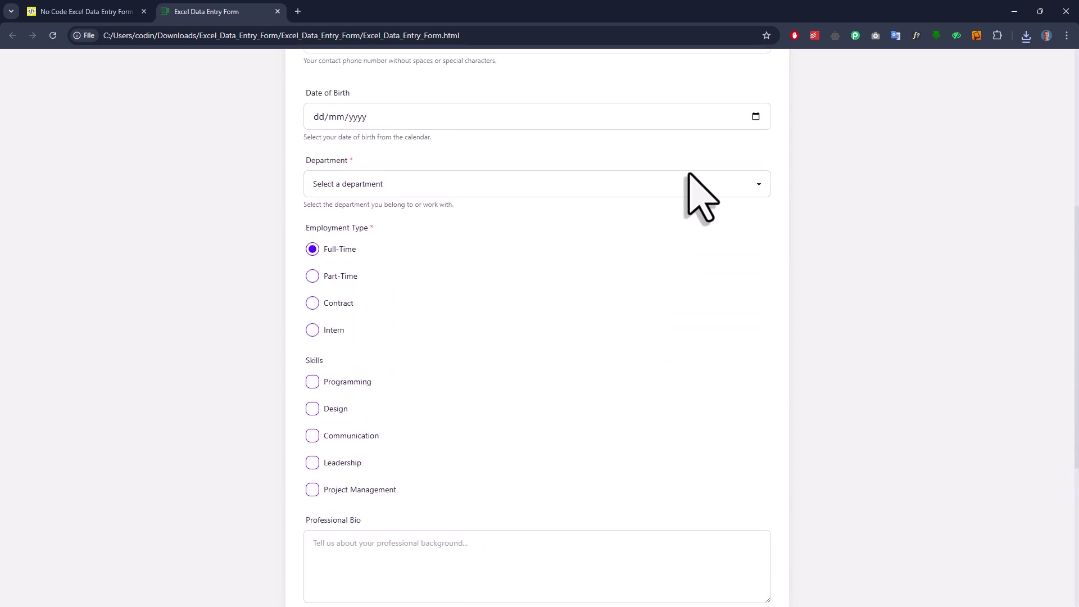
{"action": "scroll", "coordinate": [689, 174], "scroll_direction": "up", "scroll_amount": 1}
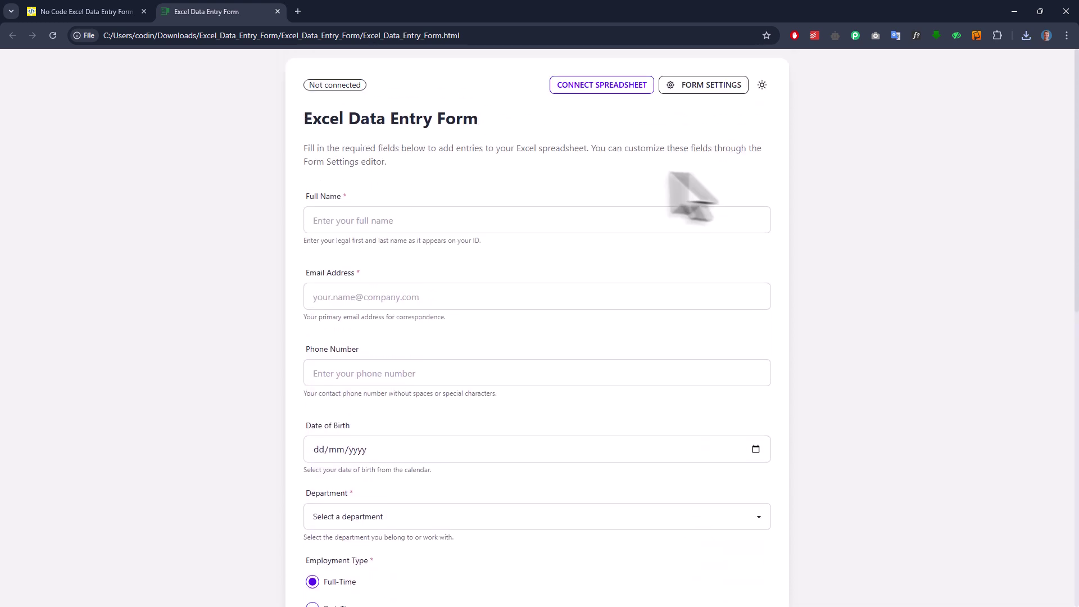
{"action": "left_click", "coordinate": [101, 12]}
{"action": "left_click", "coordinate": [388, 400]}
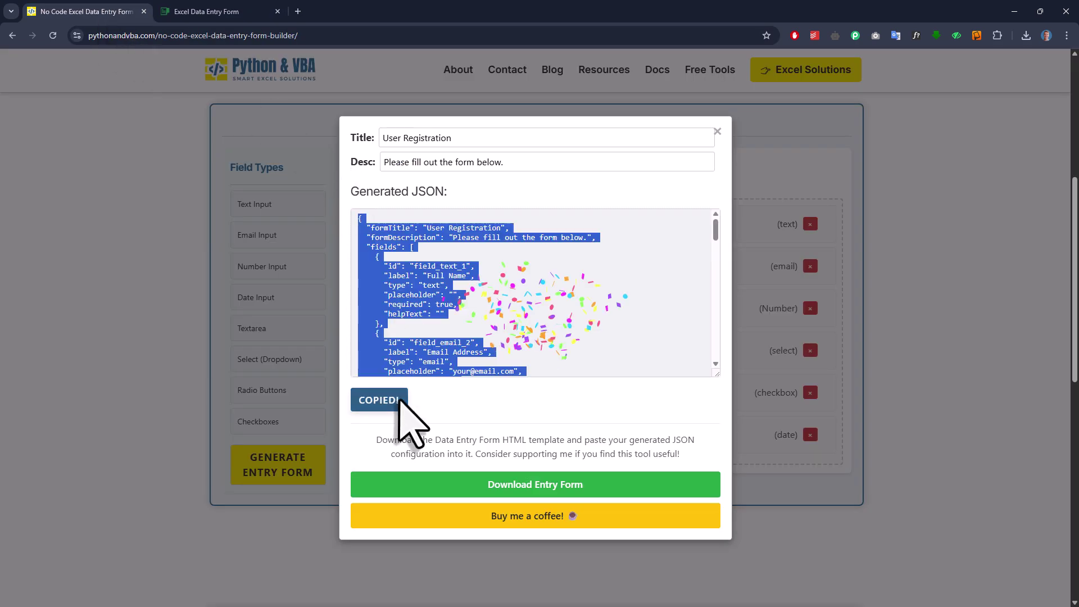
In Form Settings, replace all existing JSON with the pasted User Registration configuration and apply it.
{"action": "left_click", "coordinate": [235, 13]}
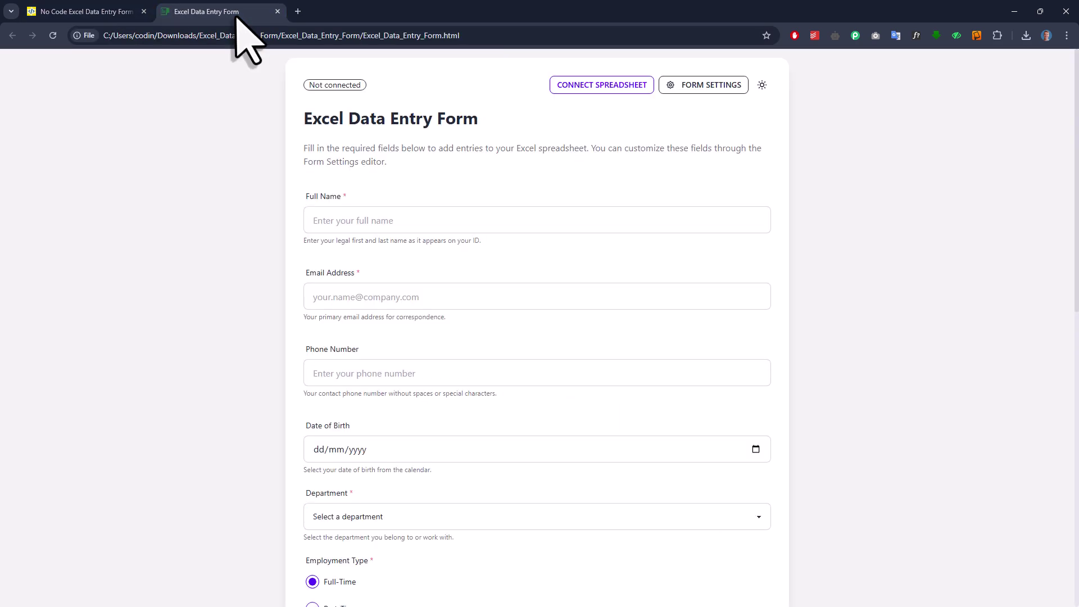
{"action": "left_click", "coordinate": [719, 90]}
{"action": "left_click", "coordinate": [652, 287]}
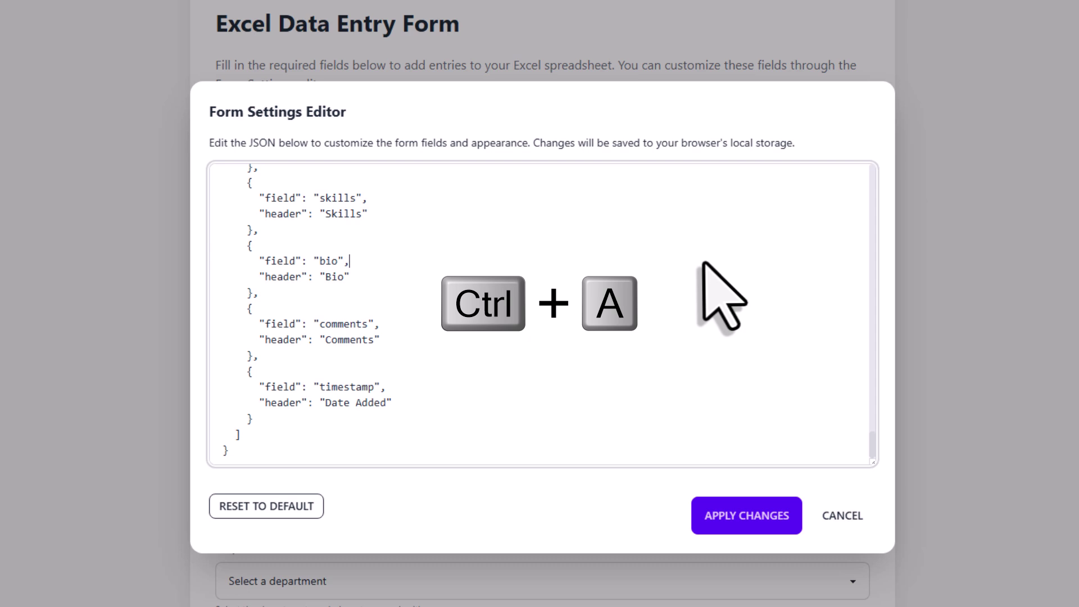
{"action": "key", "text": "ctrl+a"}
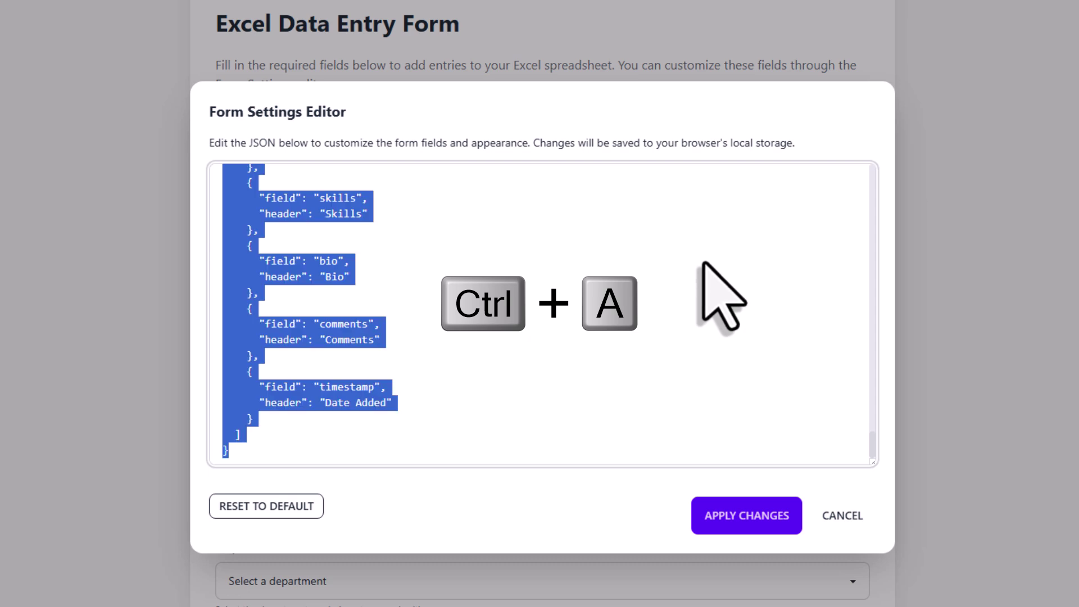
{"action": "key", "text": "Delete"}
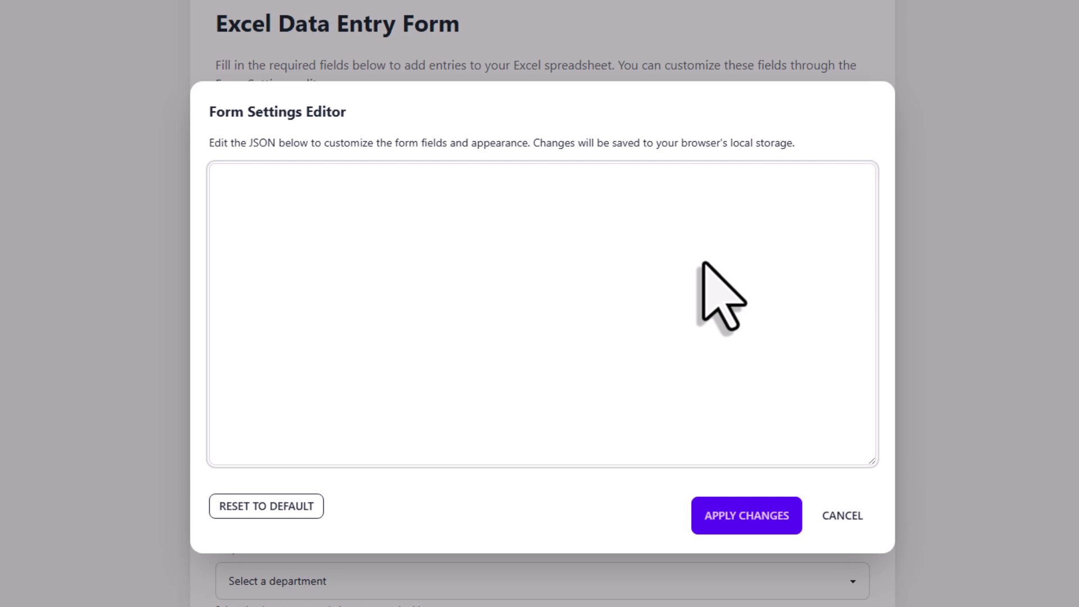
{"action": "key", "text": "ctrl+v"}
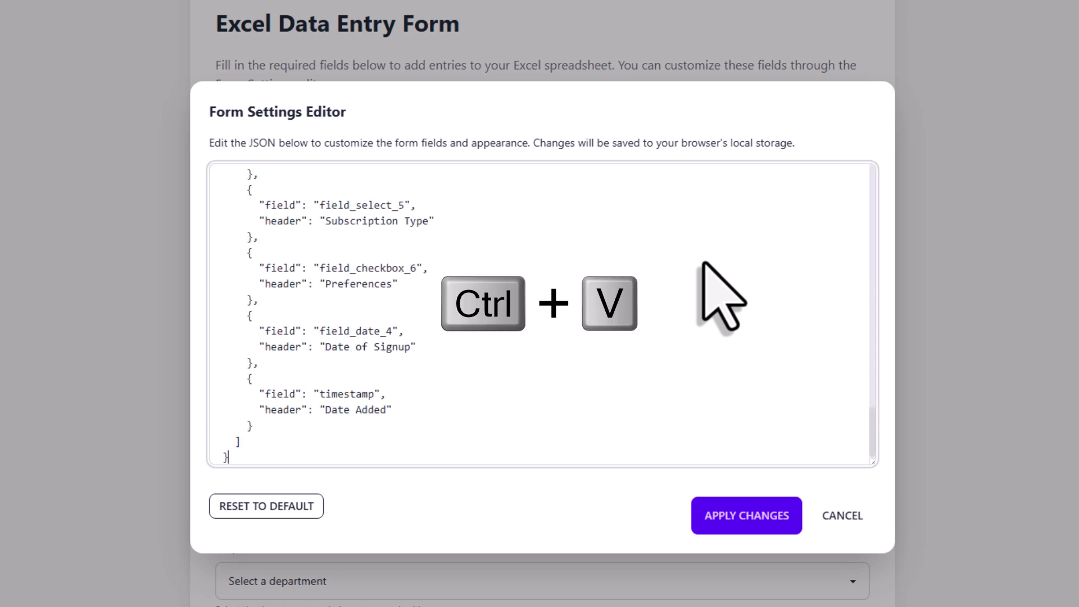
{"action": "left_click", "coordinate": [756, 518]}
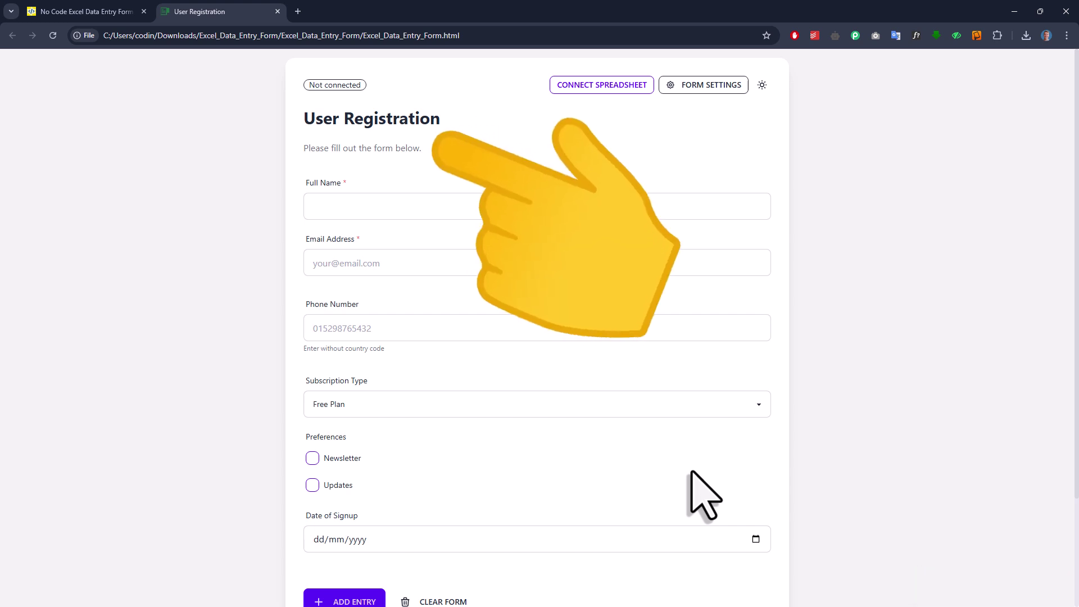
Put the cursor in the Full Name field to begin the first registration.
{"action": "left_click", "coordinate": [492, 215]}
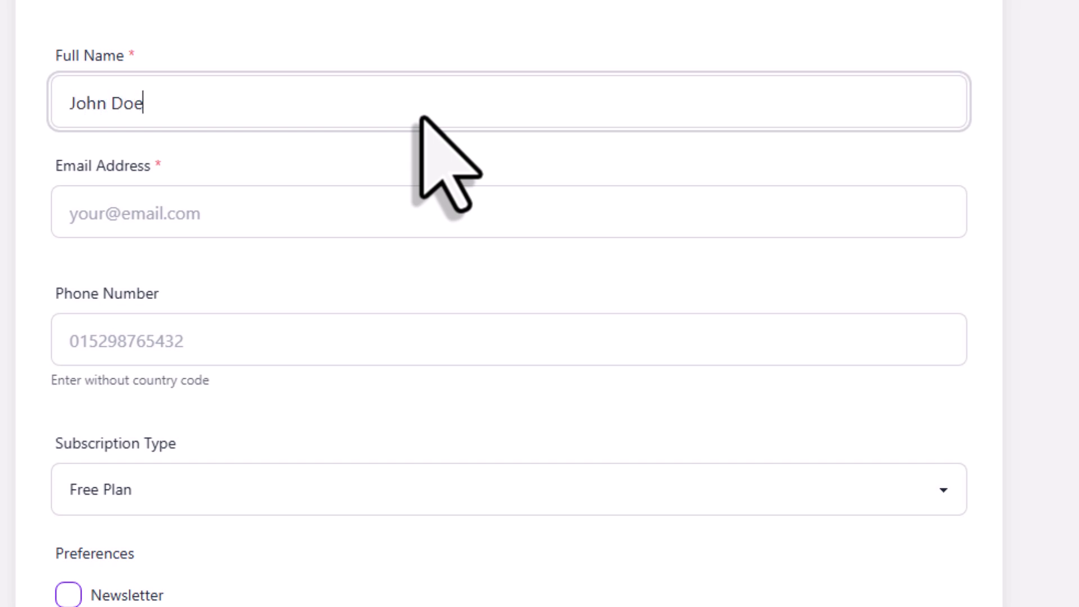
Enter the sample user's e-mail address and phone number.
{"action": "key", "text": "Tab"}
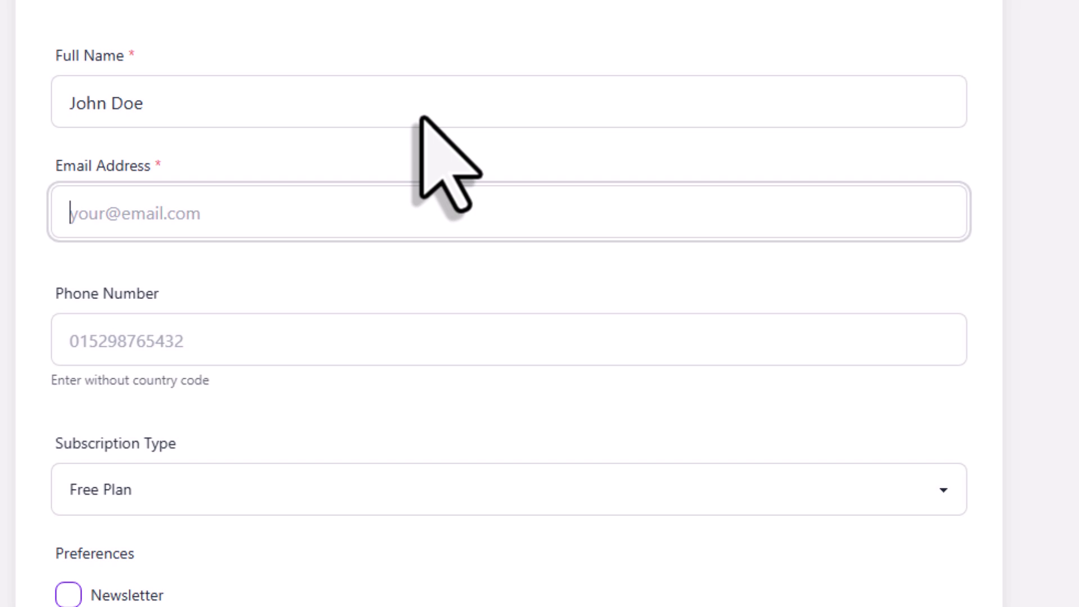
{"action": "type", "text": "john.doe"}
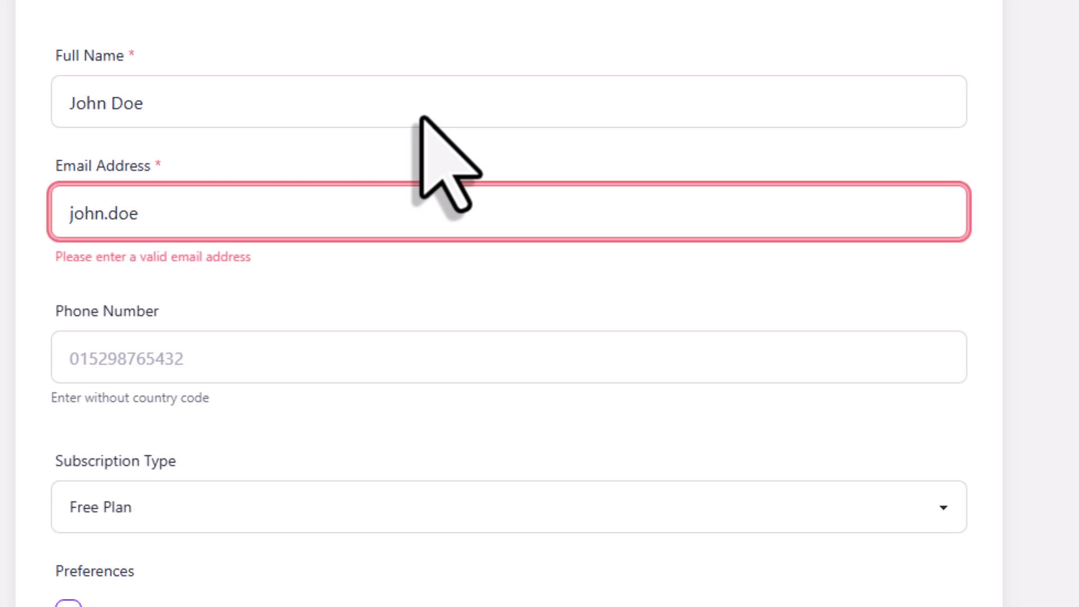
{"action": "type", "text": "@examp"}
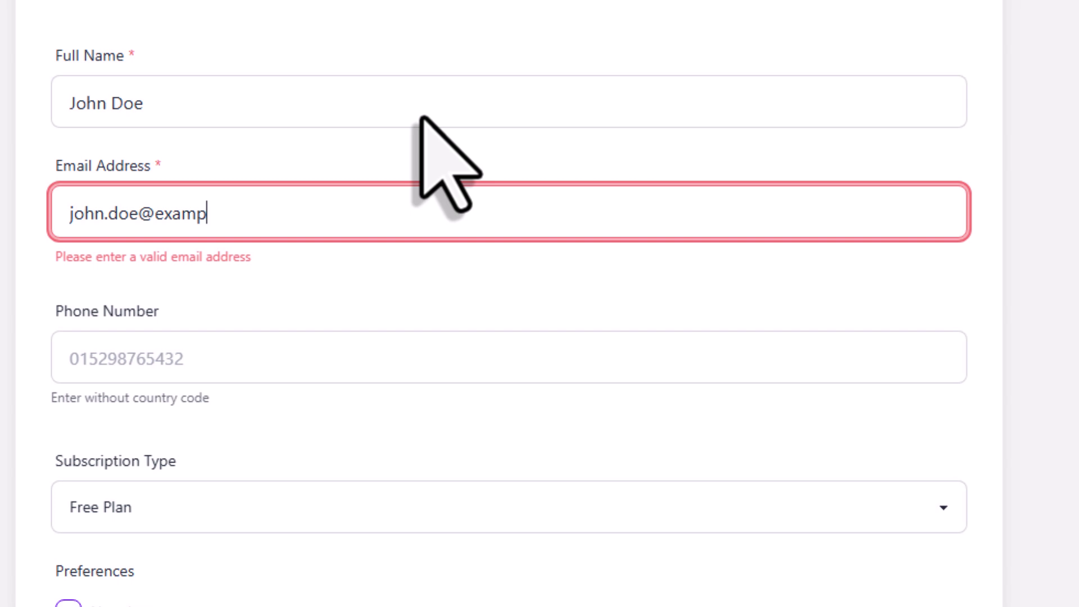
{"action": "type", "text": "le.com"}
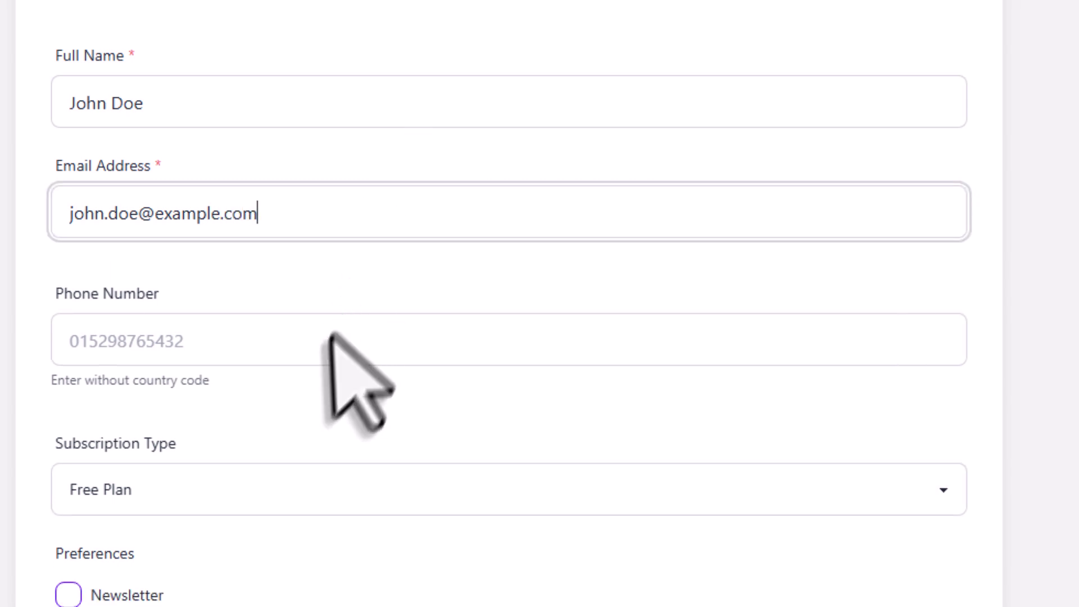
{"action": "left_click", "coordinate": [330, 340]}
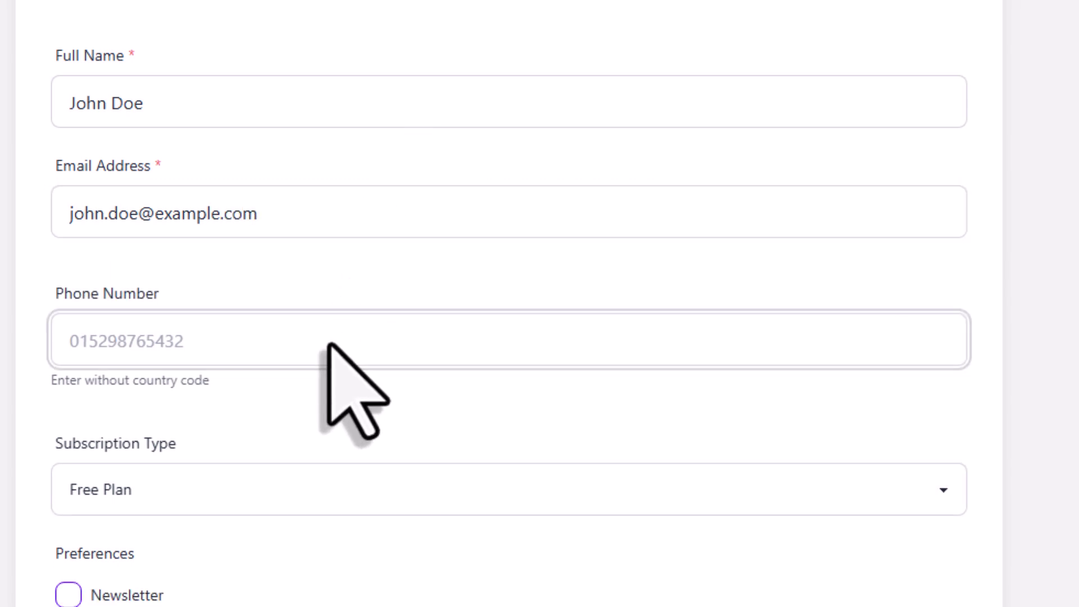
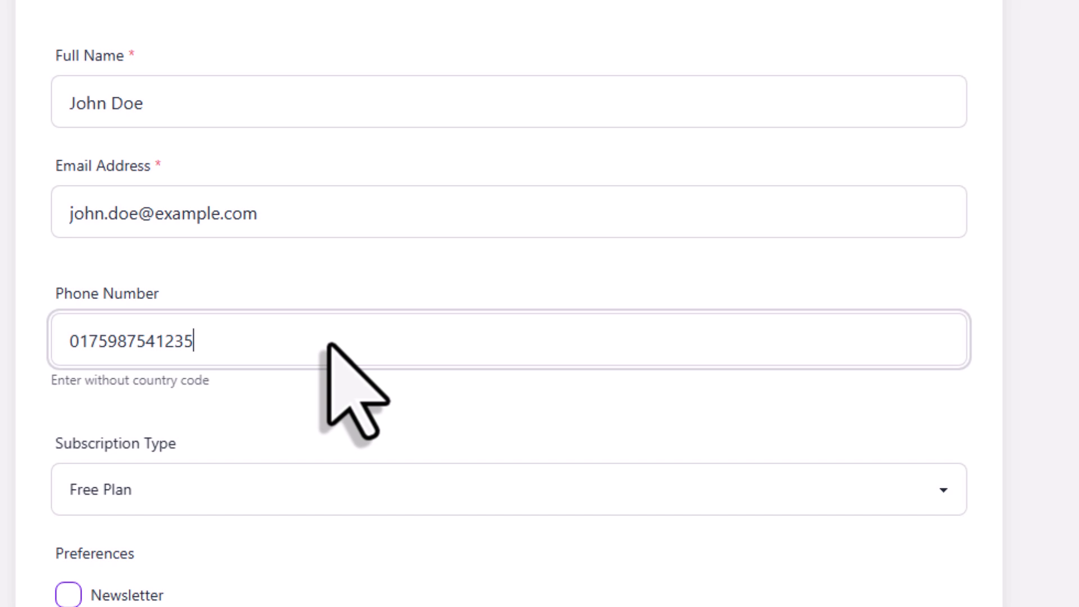
Choose Premium Plan, tick Newsletter and Updates, and set the signup date to 22/05/2025.
{"action": "scroll", "coordinate": [327, 344], "scroll_direction": "down", "scroll_amount": 4}
{"action": "left_click", "coordinate": [336, 290]}
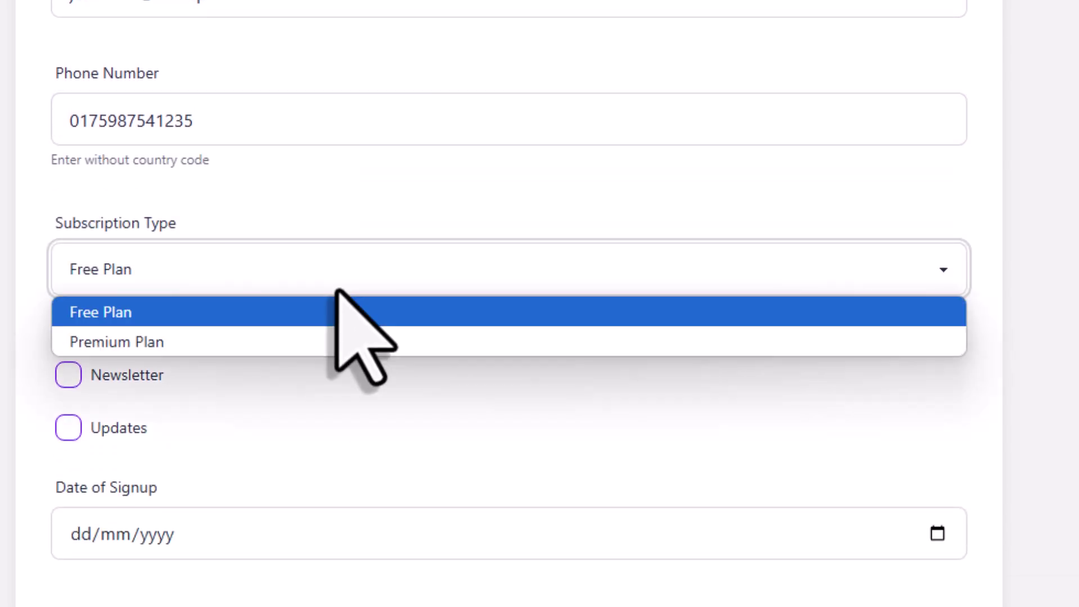
{"action": "left_click", "coordinate": [299, 339]}
{"action": "left_click", "coordinate": [116, 377]}
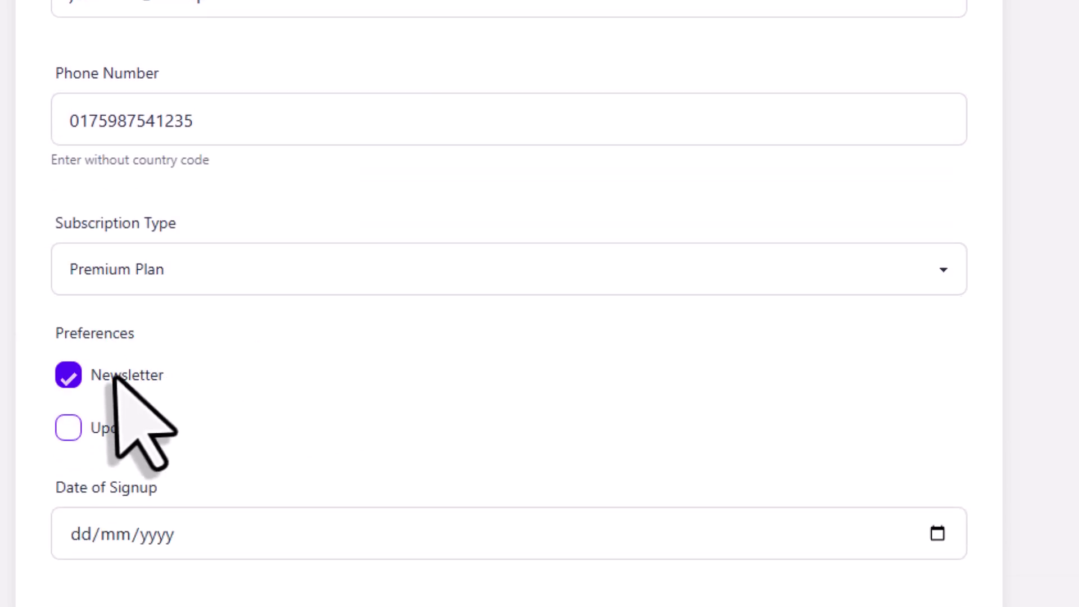
{"action": "left_click", "coordinate": [98, 431]}
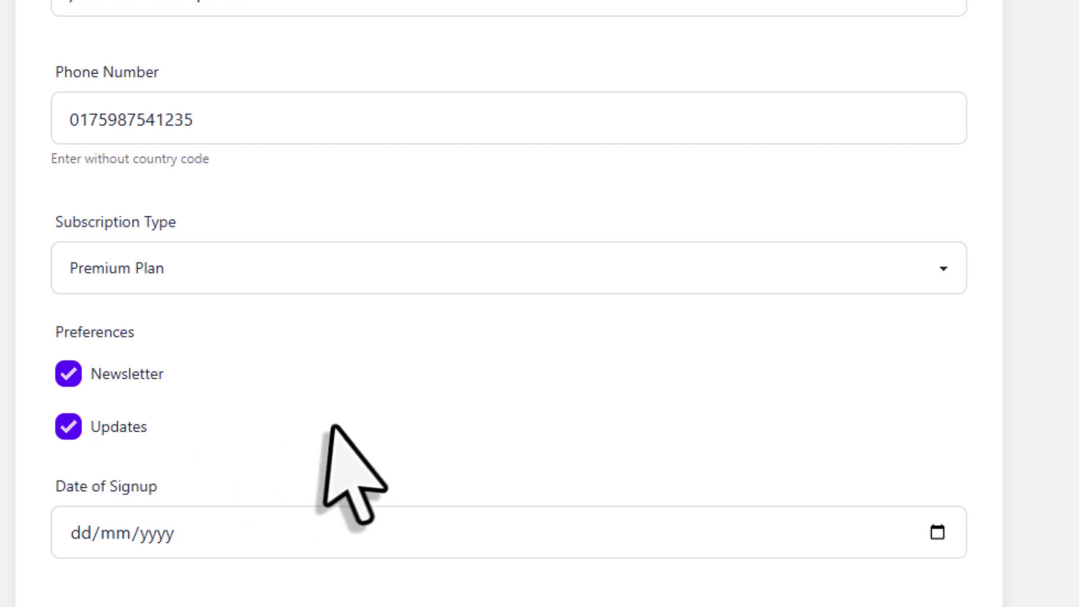
{"action": "scroll", "coordinate": [753, 478], "scroll_direction": "down", "scroll_amount": 5}
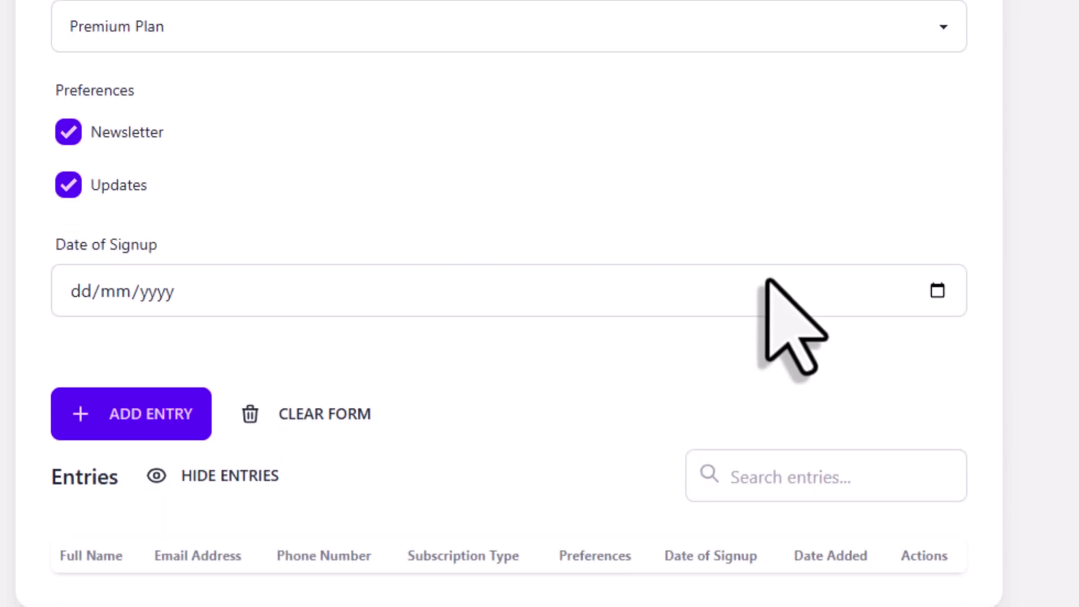
{"action": "left_click", "coordinate": [936, 290]}
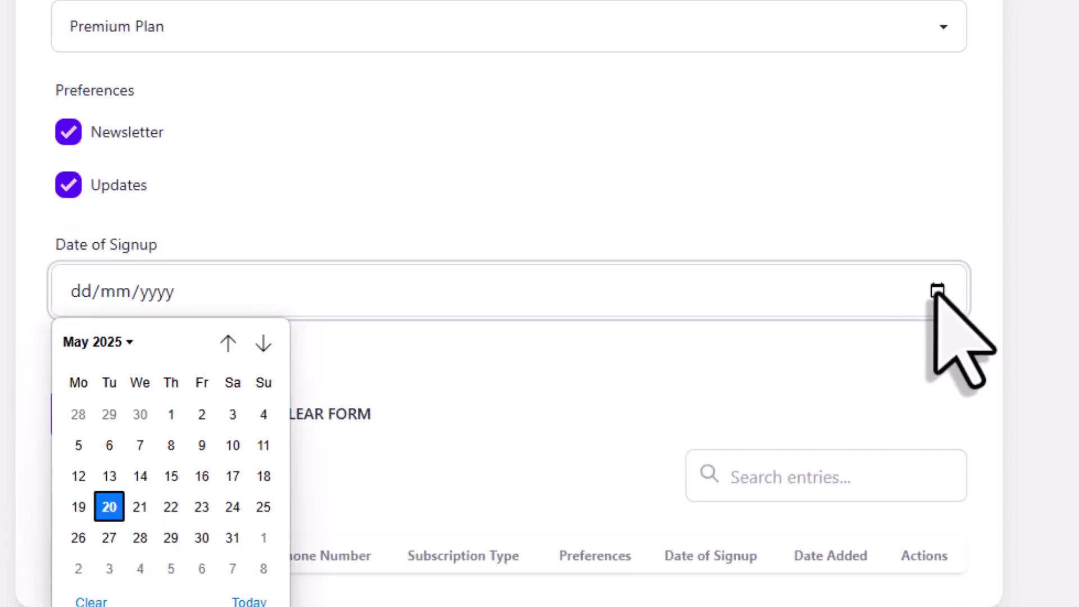
{"action": "left_click", "coordinate": [172, 515]}
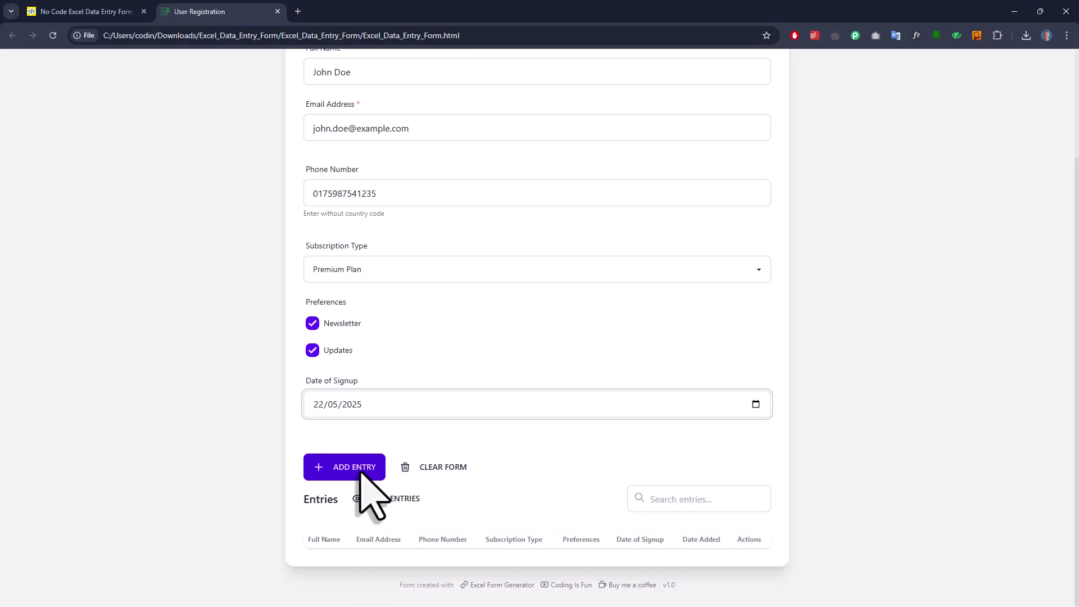
Add the entry, saving it as entries.xlsx in the nested Excel_Data_Entry_Form folder.
{"action": "left_click", "coordinate": [361, 472]}
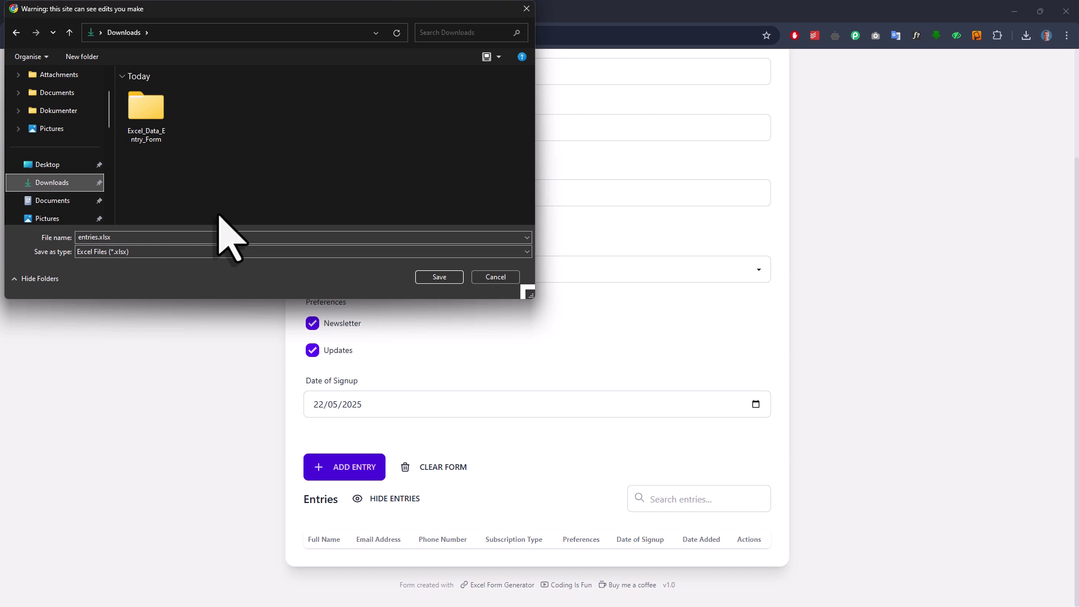
{"action": "double_click", "coordinate": [150, 113]}
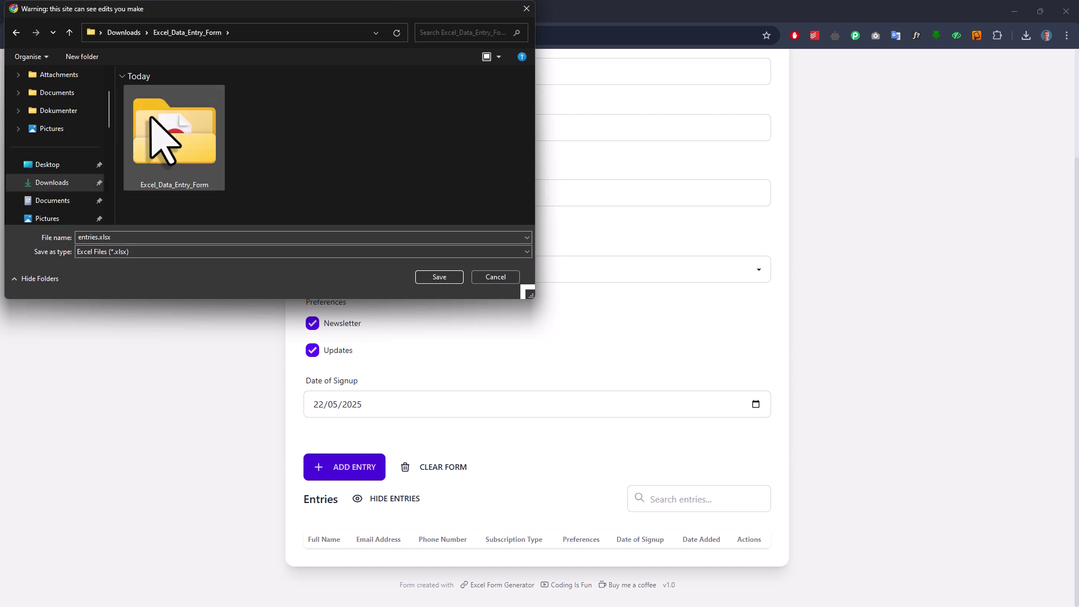
{"action": "double_click", "coordinate": [158, 135]}
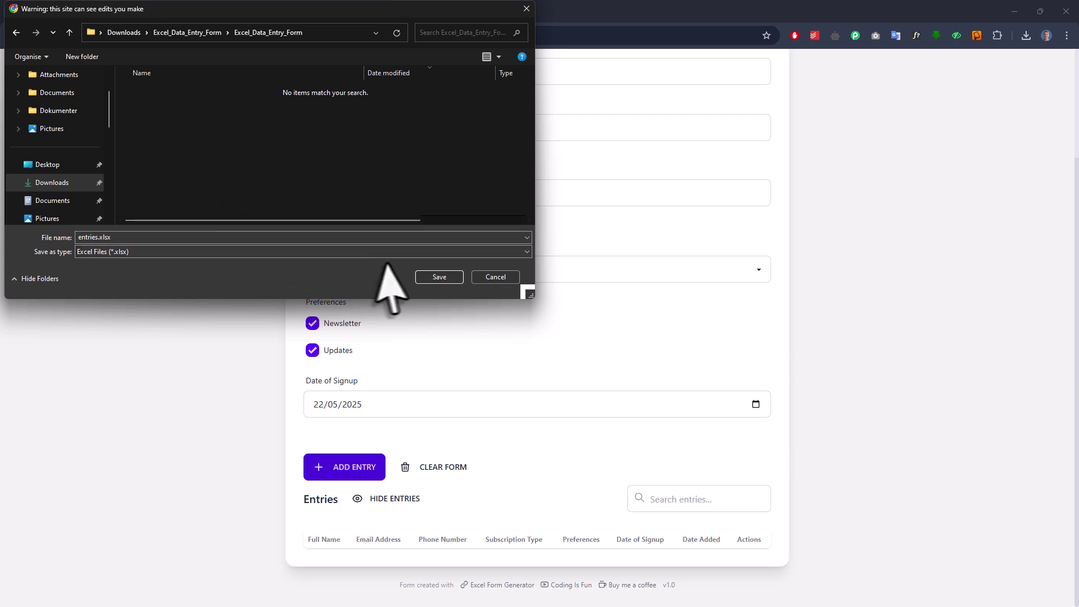
{"action": "left_click", "coordinate": [439, 276]}
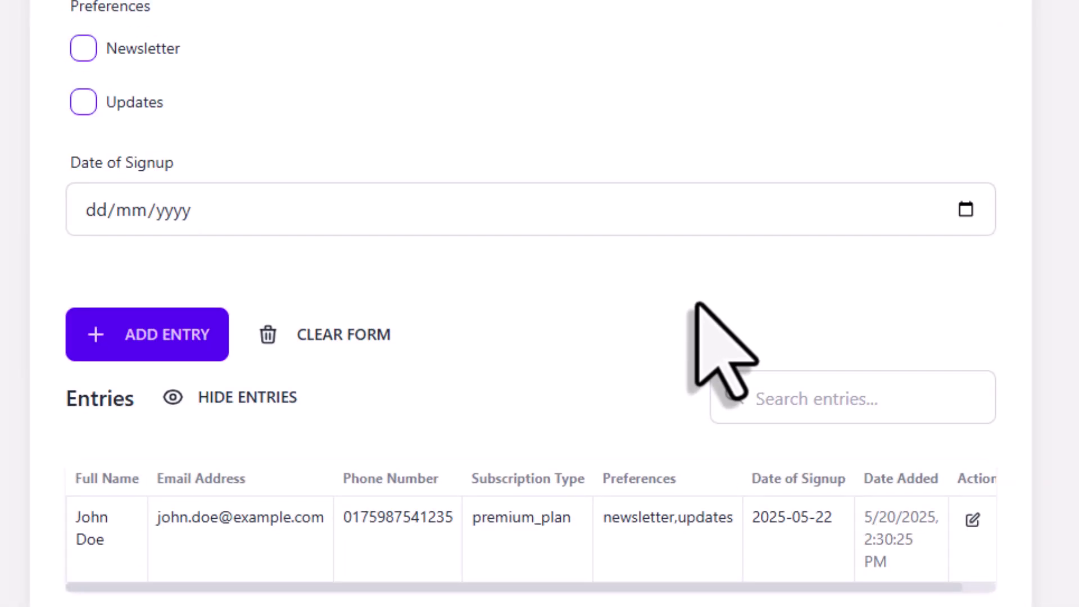
Open entries.xlsx in Excel from the form's folder.
{"action": "scroll", "coordinate": [697, 305], "scroll_direction": "down", "scroll_amount": 2}
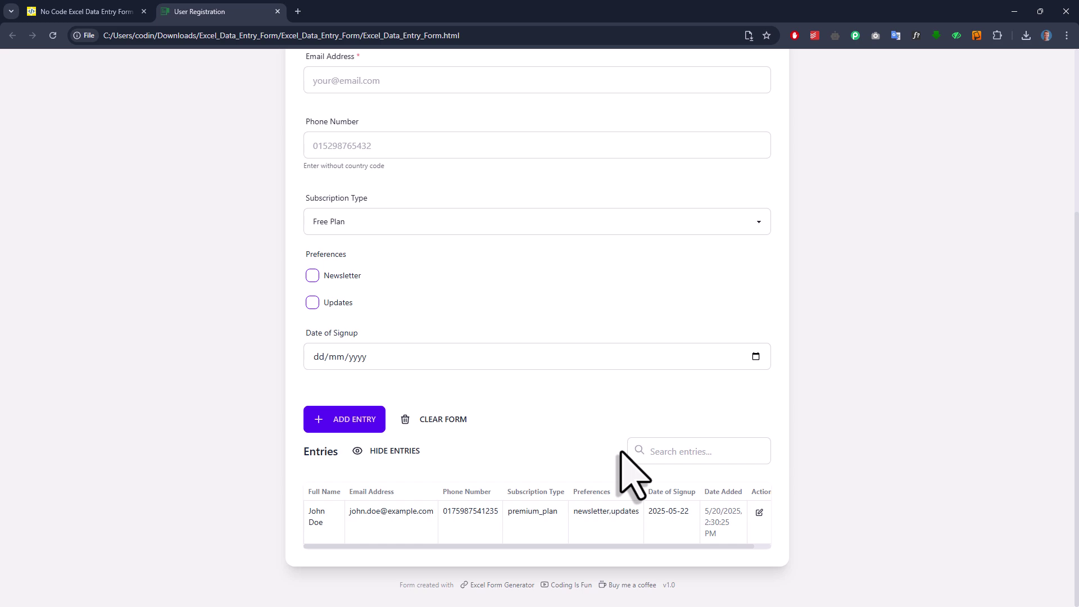
{"action": "left_click", "coordinate": [1014, 11]}
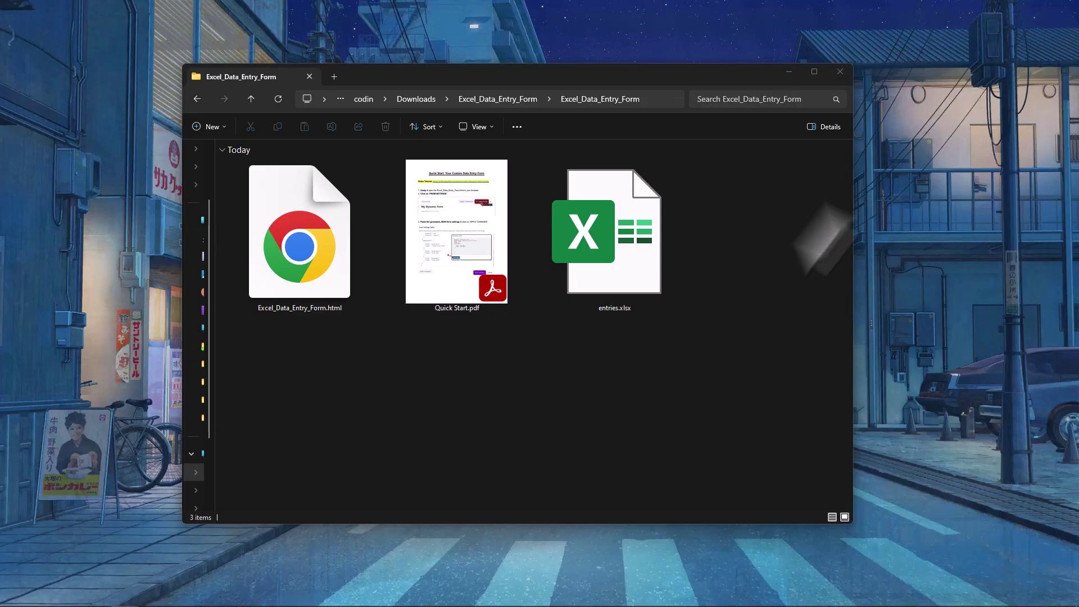
{"action": "double_click", "coordinate": [631, 276]}
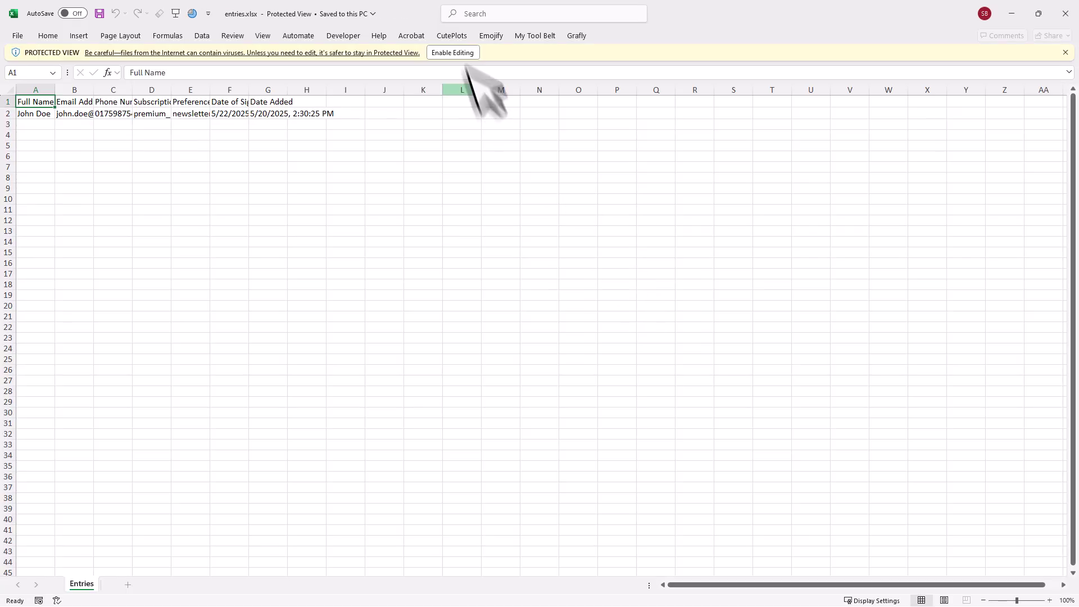
Enable editing in entries.xlsx and check the registration saved in row 2.
{"action": "left_click", "coordinate": [458, 51]}
{"action": "left_click", "coordinate": [465, 247]}
{"action": "scroll", "coordinate": [444, 315], "scroll_direction": "up", "scroll_amount": 4}
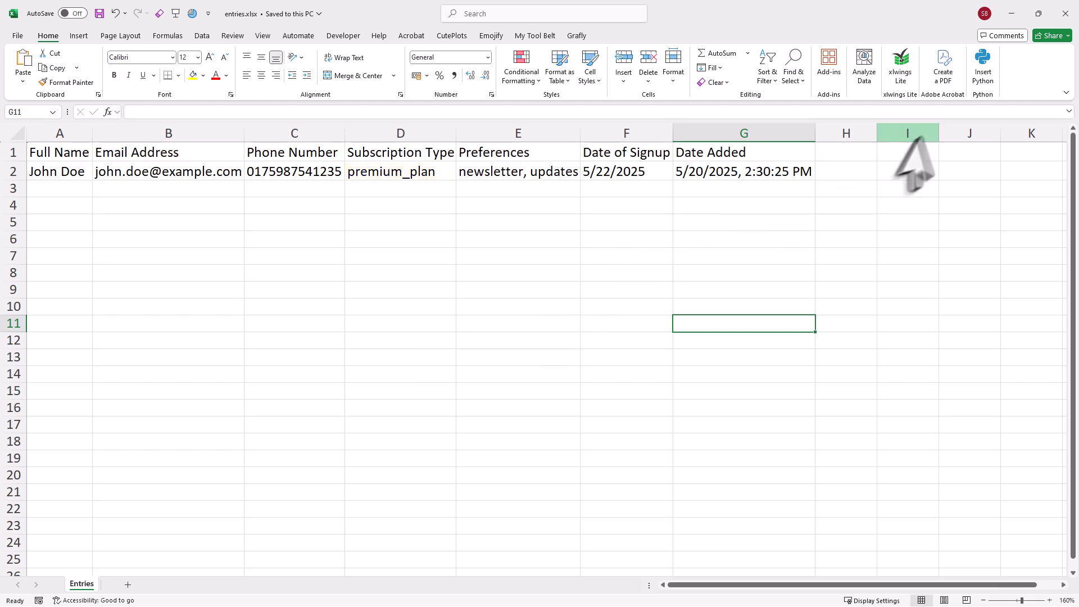
Back in the form, enter the second user's full name, e-mail address and phone number.
{"action": "left_click", "coordinate": [1064, 13]}
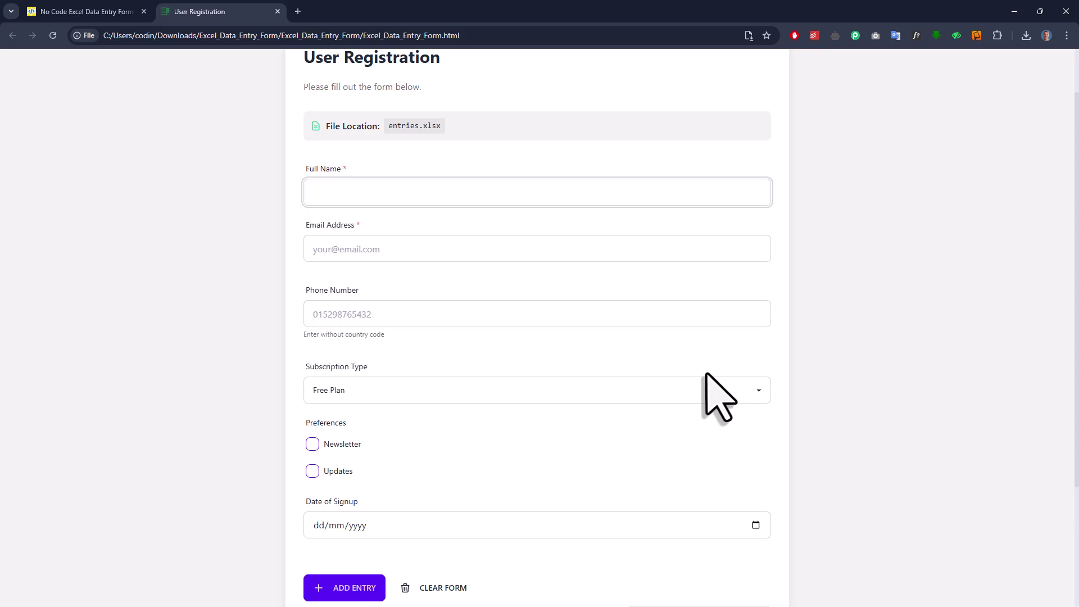
{"action": "key", "text": "Tab"}
{"action": "type", "text": "sarah"}
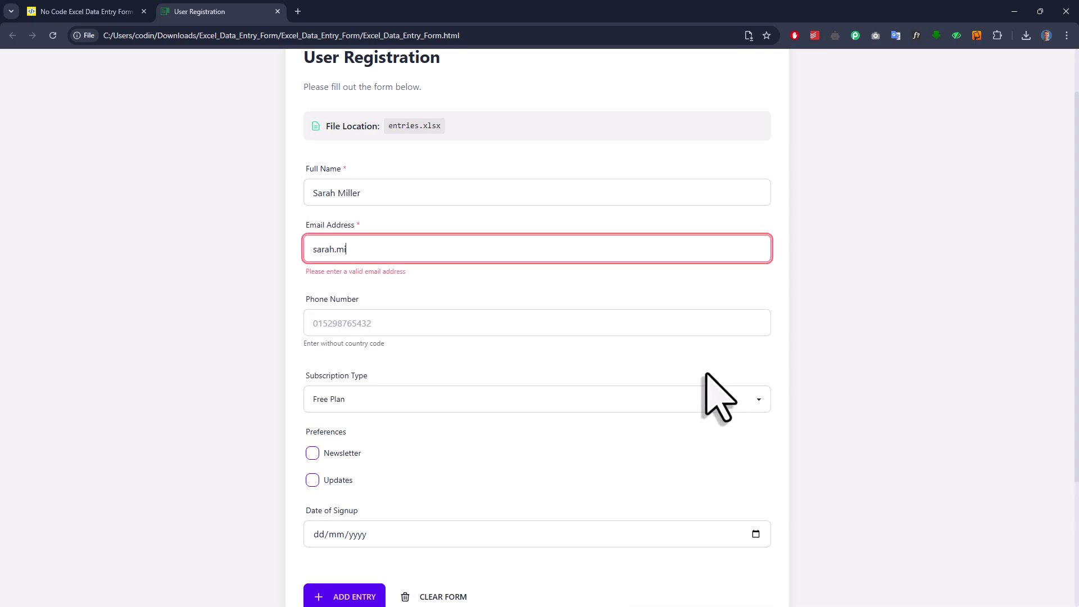
{"action": "type", "text": ".miller@example.com"}
{"action": "key", "text": "Tab"}
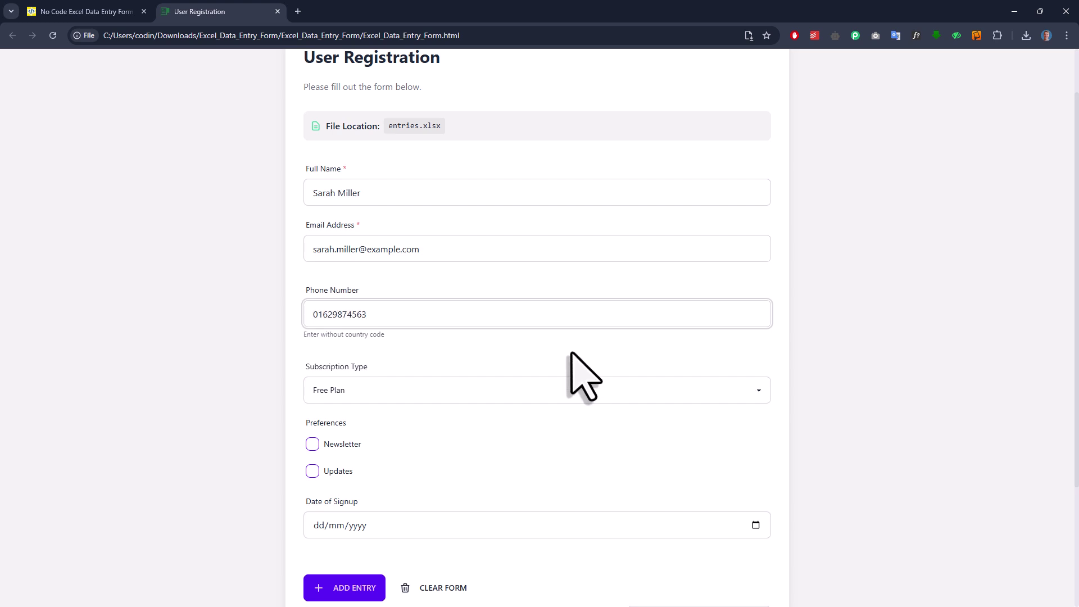
Choose Premium Plan, tick Newsletter, set signup date 29/05/2025 and add the entry.
{"action": "key", "text": "Tab"}
{"action": "scroll", "coordinate": [578, 373], "scroll_direction": "down", "scroll_amount": 3}
{"action": "key", "text": "Down"}
{"action": "key", "text": "Tab"}
{"action": "key", "text": "space"}
{"action": "key", "text": "Tab"}
{"action": "key", "text": "Tab"}
{"action": "key", "text": "alt+Down"}
{"action": "left_click", "coordinate": [360, 482]}
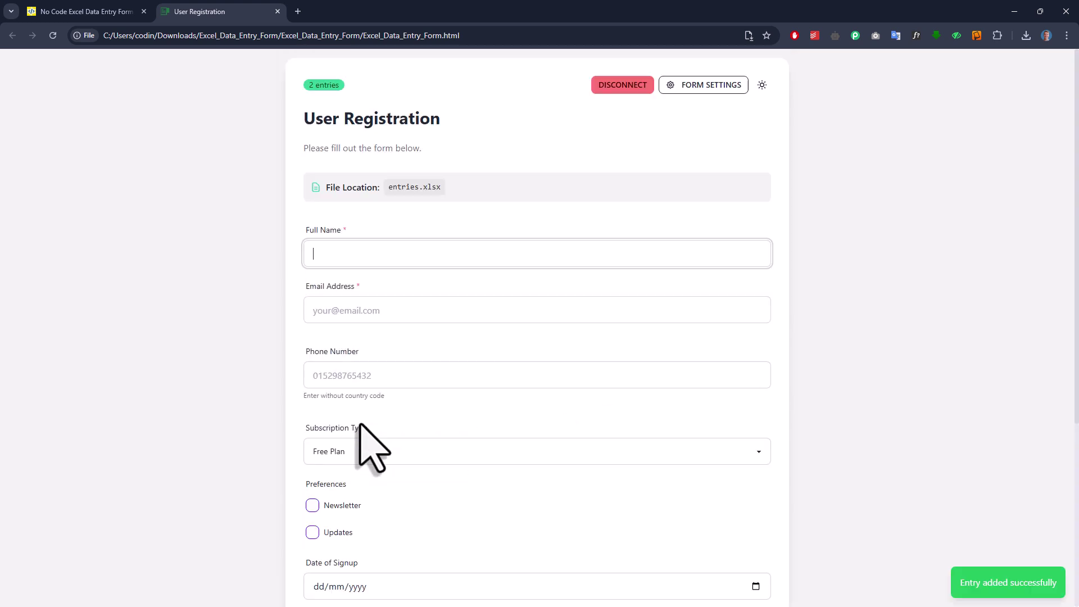
{"action": "scroll", "coordinate": [607, 450], "scroll_direction": "down", "scroll_amount": 5}
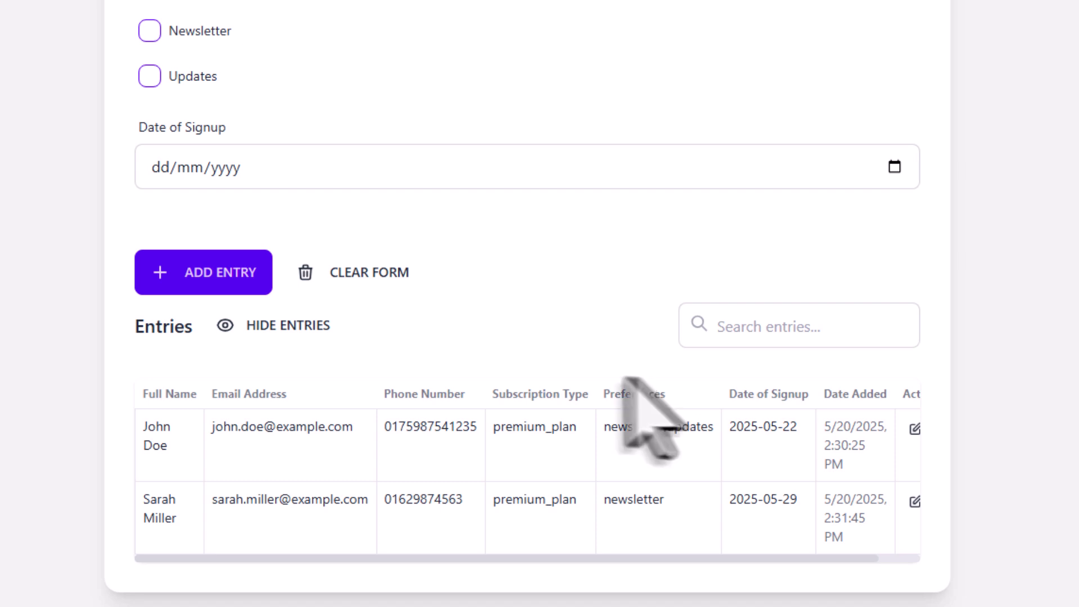
Hide and reshow the entries table, then search by the first user's name to filter it.
{"action": "left_click", "coordinate": [309, 327]}
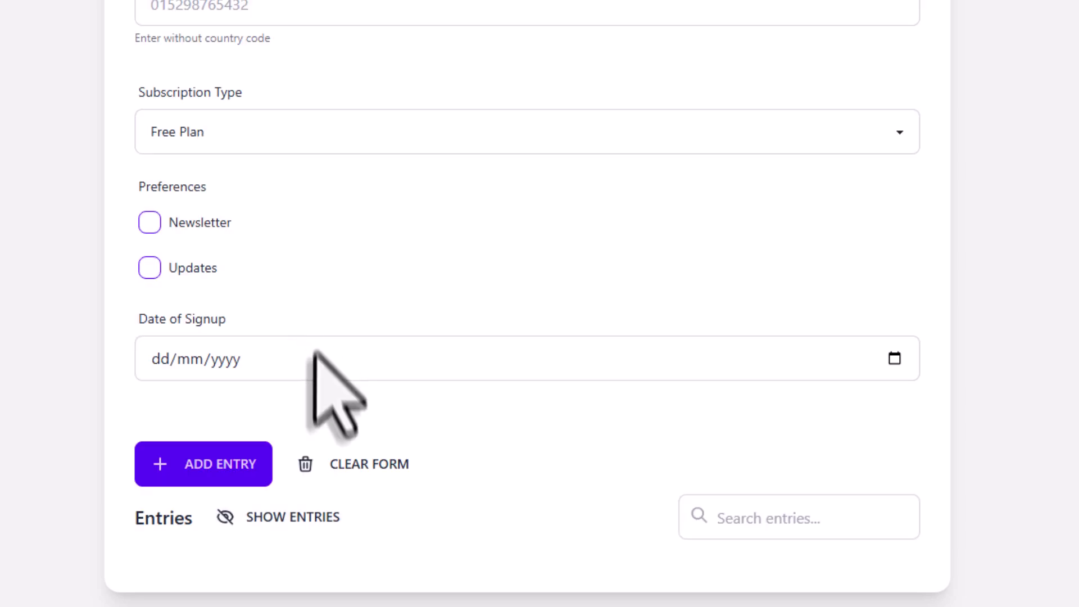
{"action": "left_click", "coordinate": [320, 507]}
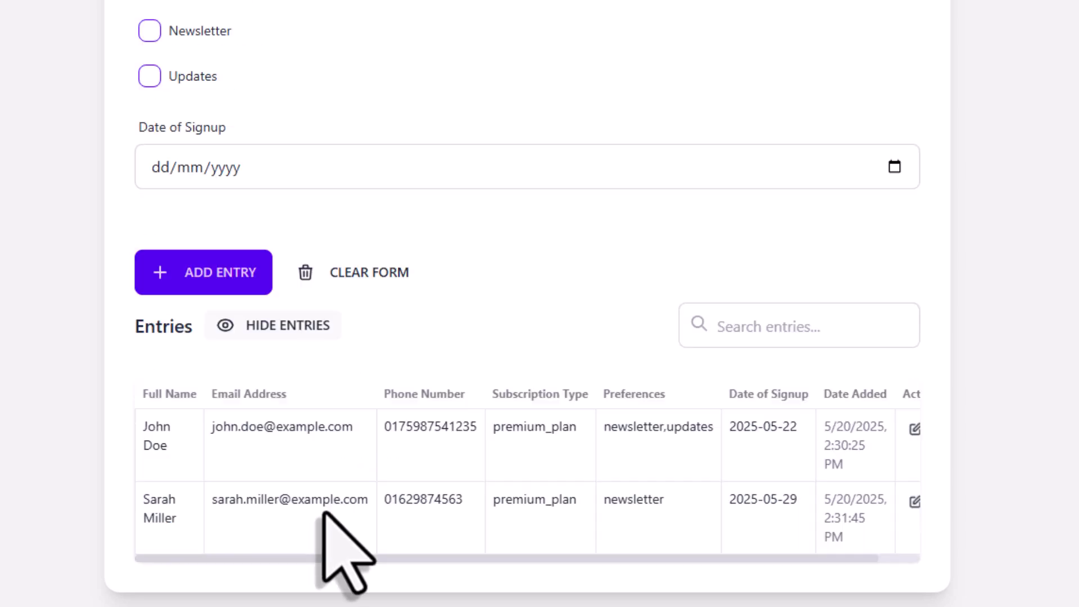
{"action": "left_click", "coordinate": [799, 341]}
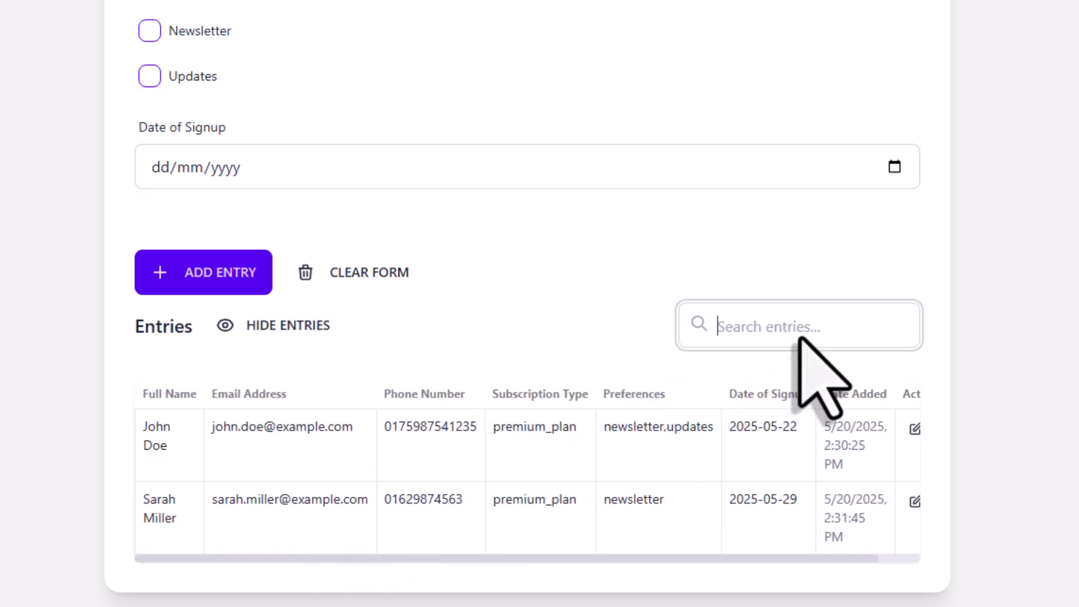
{"action": "type", "text": "john"}
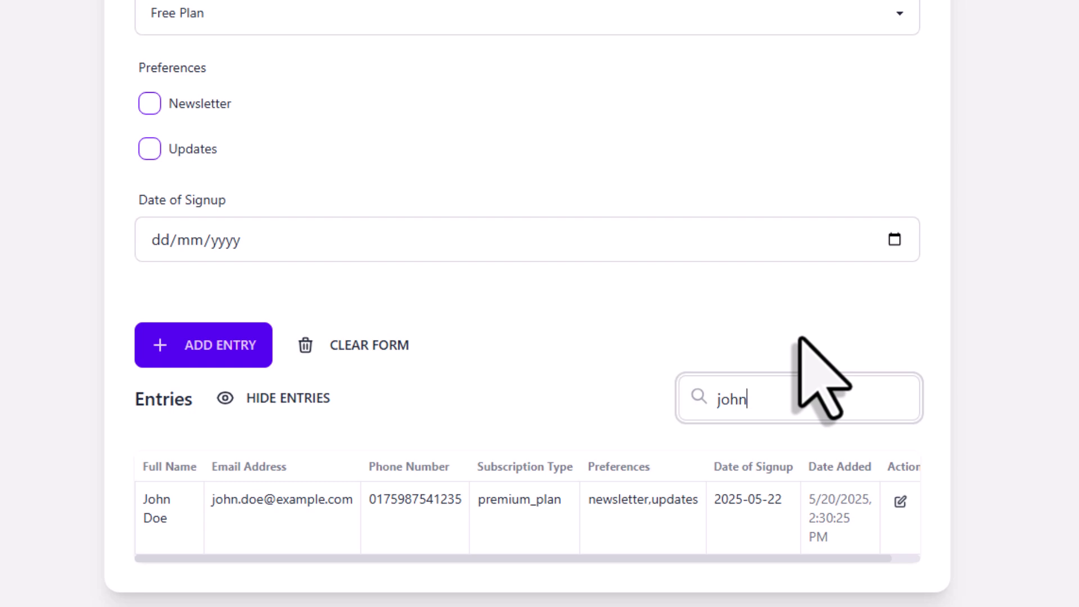
{"action": "left_click_drag", "start_coordinate": [754, 559], "coordinate": [831, 558]}
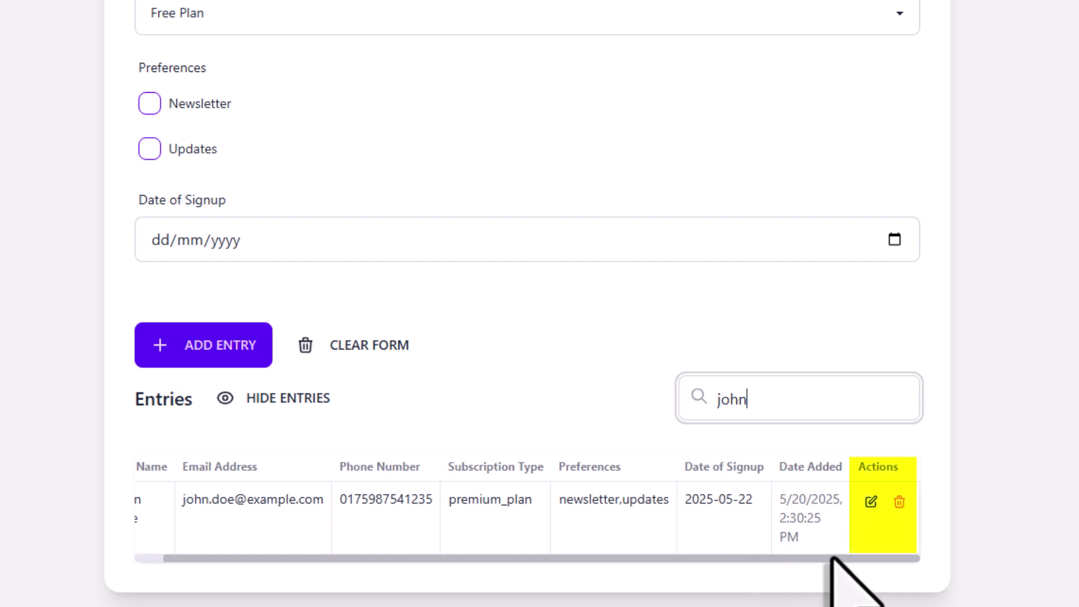
Edit the first registration to untick Updates, keeping Newsletter only, and save the update.
{"action": "left_click", "coordinate": [871, 501]}
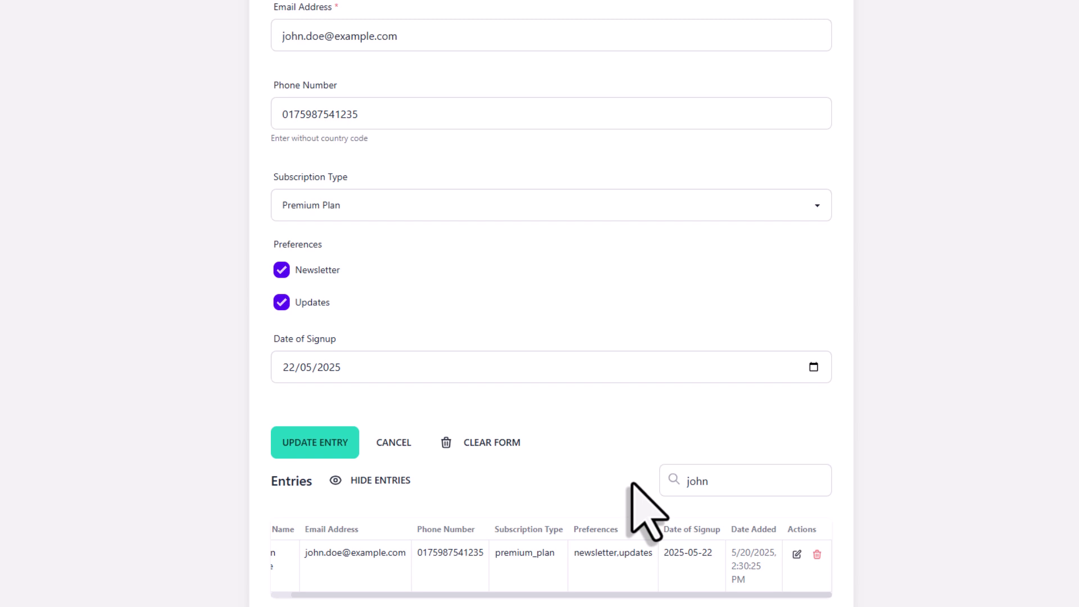
{"action": "left_click", "coordinate": [282, 303]}
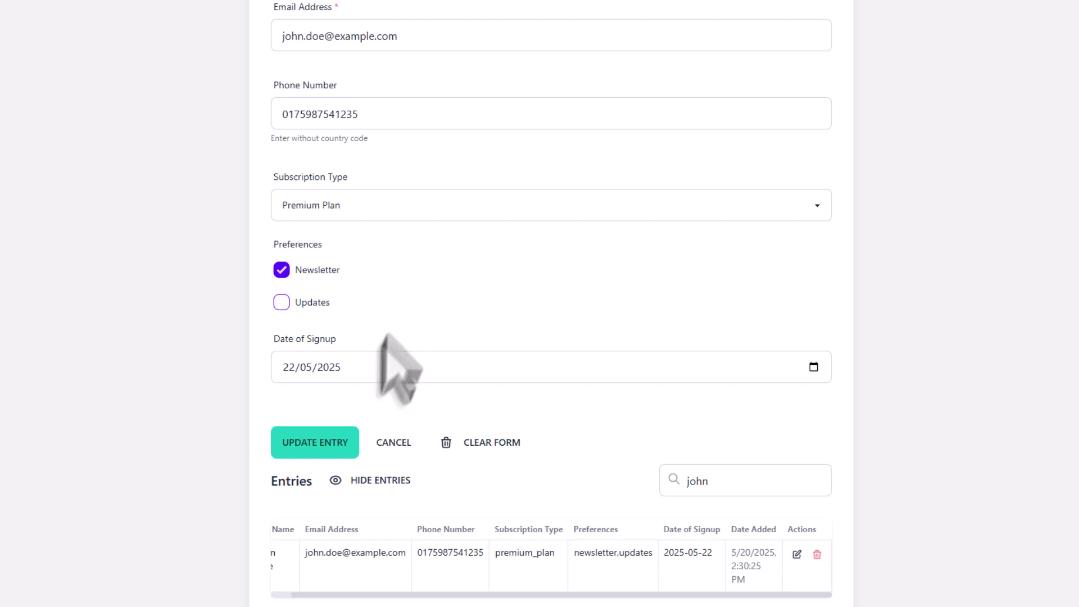
{"action": "left_click", "coordinate": [330, 442]}
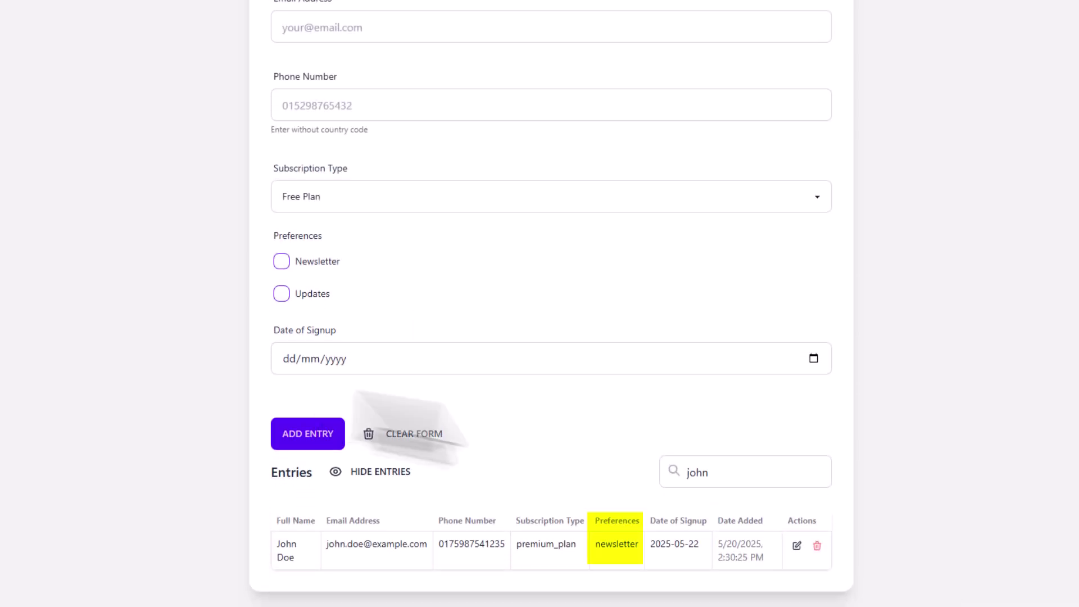
Clear the search term so all entries are listed again.
{"action": "left_click", "coordinate": [722, 474]}
{"action": "key", "text": "BackSpace"}
{"action": "key", "text": "BackSpace"}
{"action": "key", "text": "BackSpace"}
{"action": "key", "text": "BackSpace"}
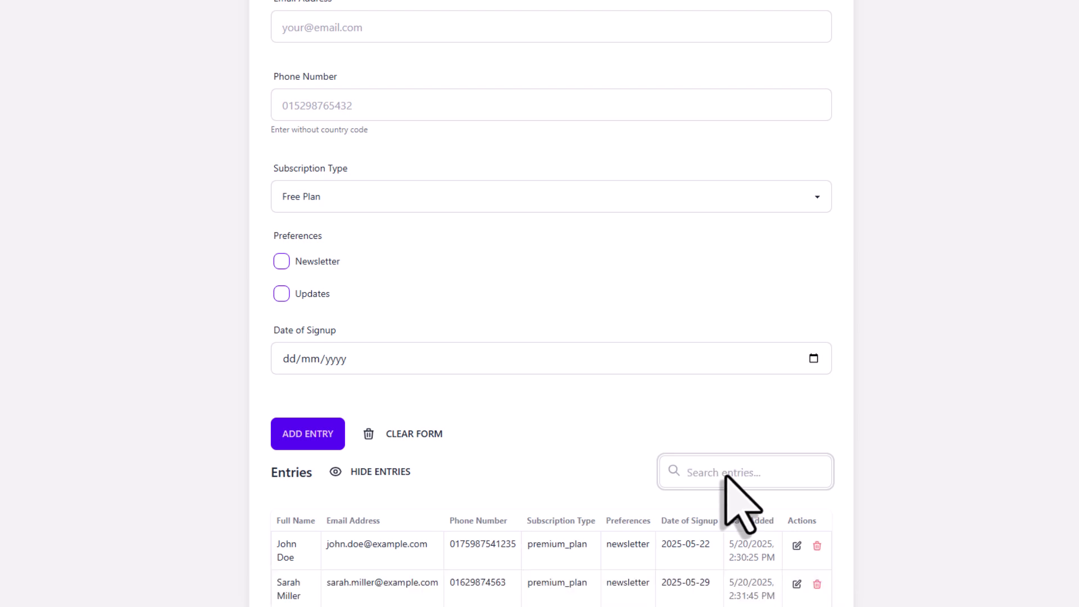
{"action": "scroll", "coordinate": [742, 506], "scroll_direction": "down", "scroll_amount": 1}
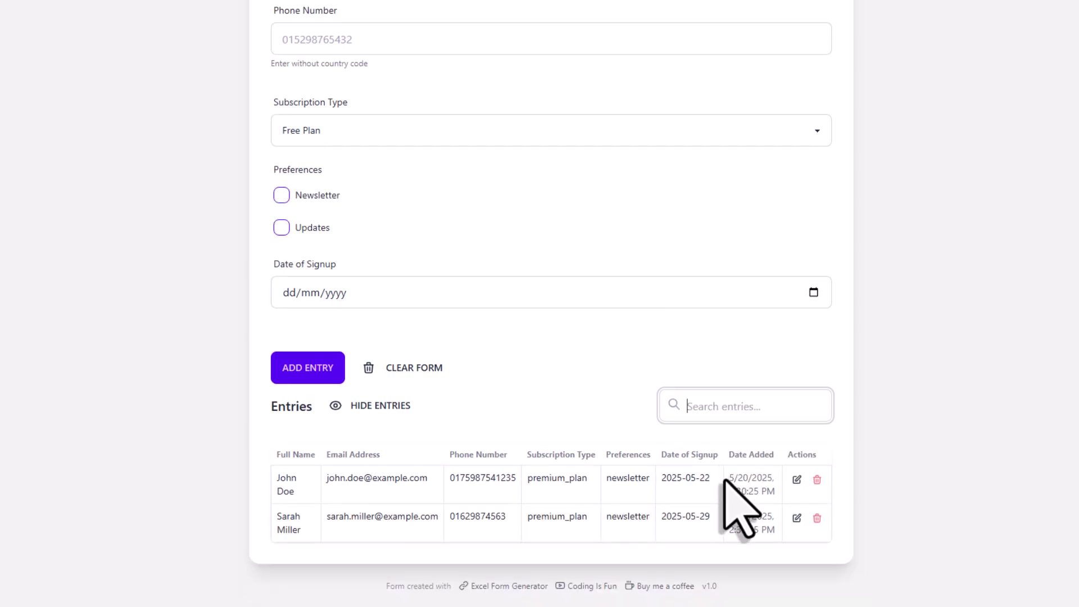
Delete the second registration with confirmation, then minimize the browser.
{"action": "left_click", "coordinate": [817, 517]}
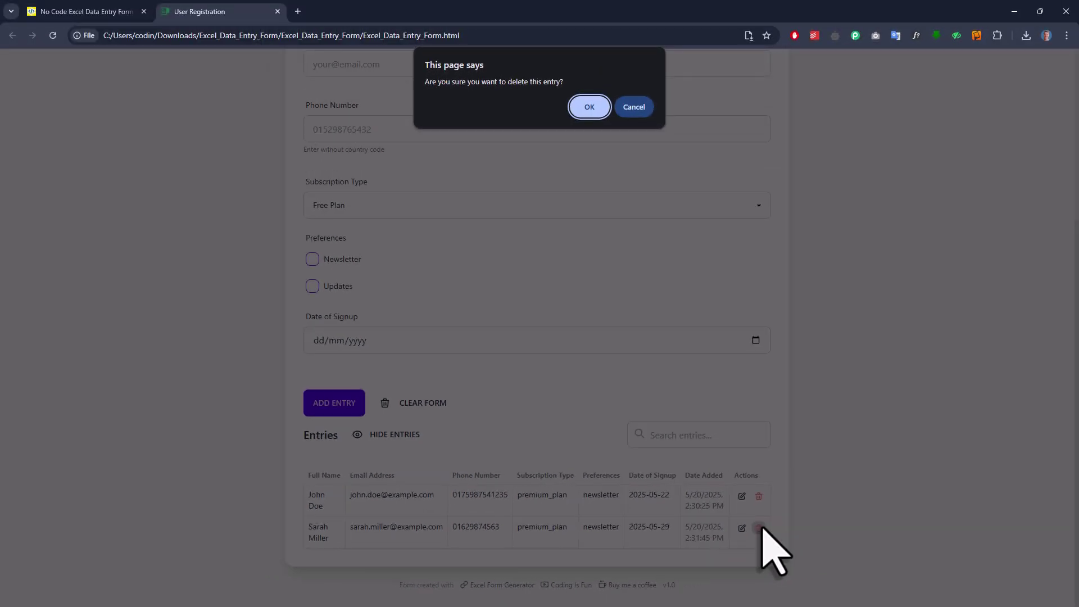
{"action": "left_click", "coordinate": [599, 114]}
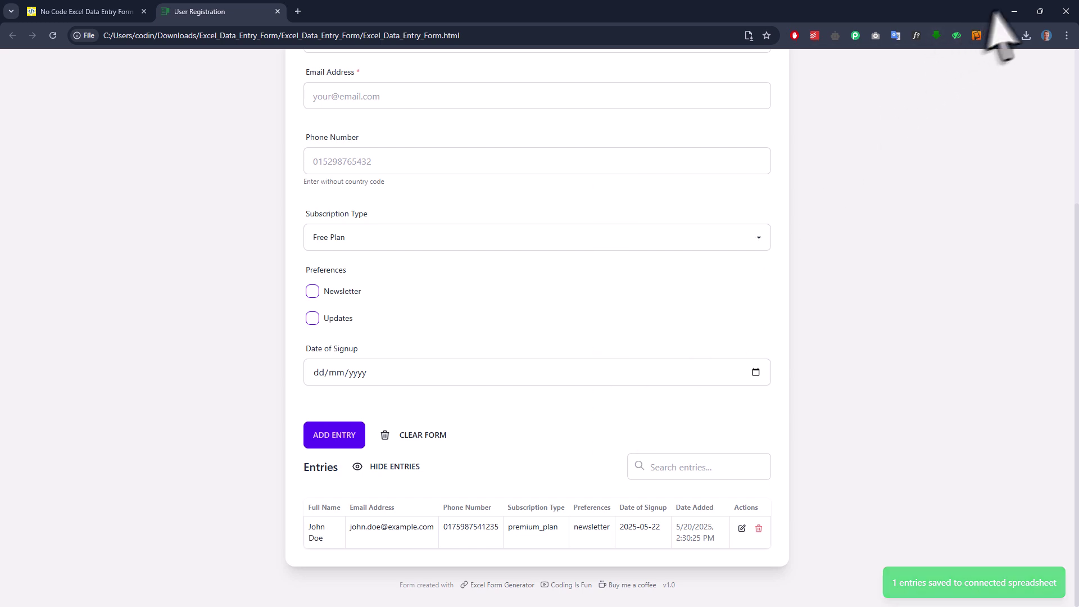
{"action": "left_click", "coordinate": [1013, 12]}
Open entries.xlsx in Excel to check its single premium_plan, newsletter-only registration.
{"action": "double_click", "coordinate": [649, 251]}
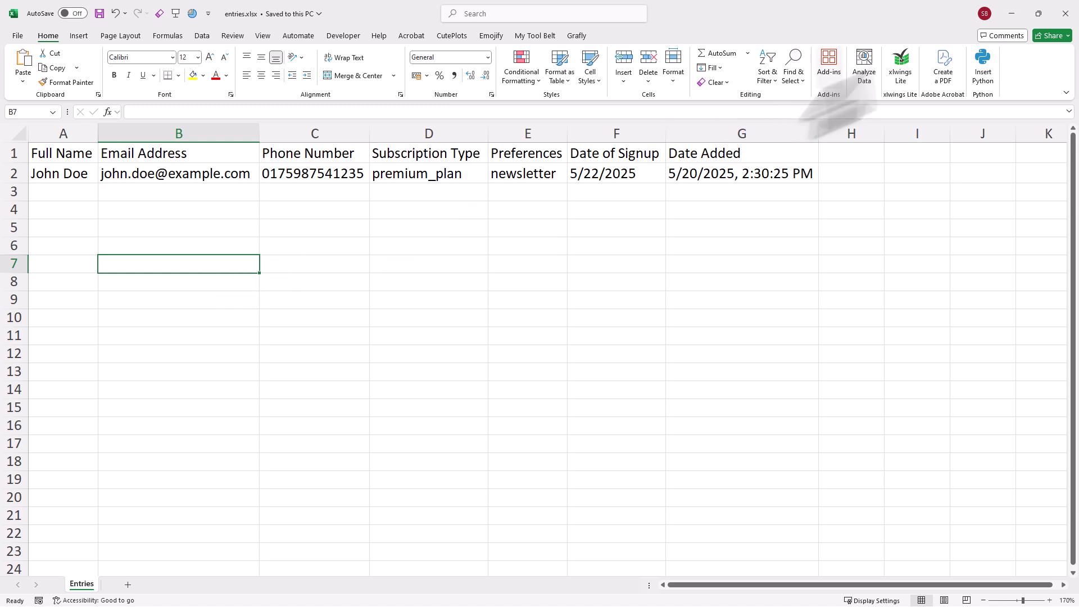
Return to the User Registration form in Chrome and reload the page.
{"action": "key", "text": "alt+Tab"}
{"action": "scroll", "coordinate": [650, 425], "scroll_direction": "up", "scroll_amount": 4}
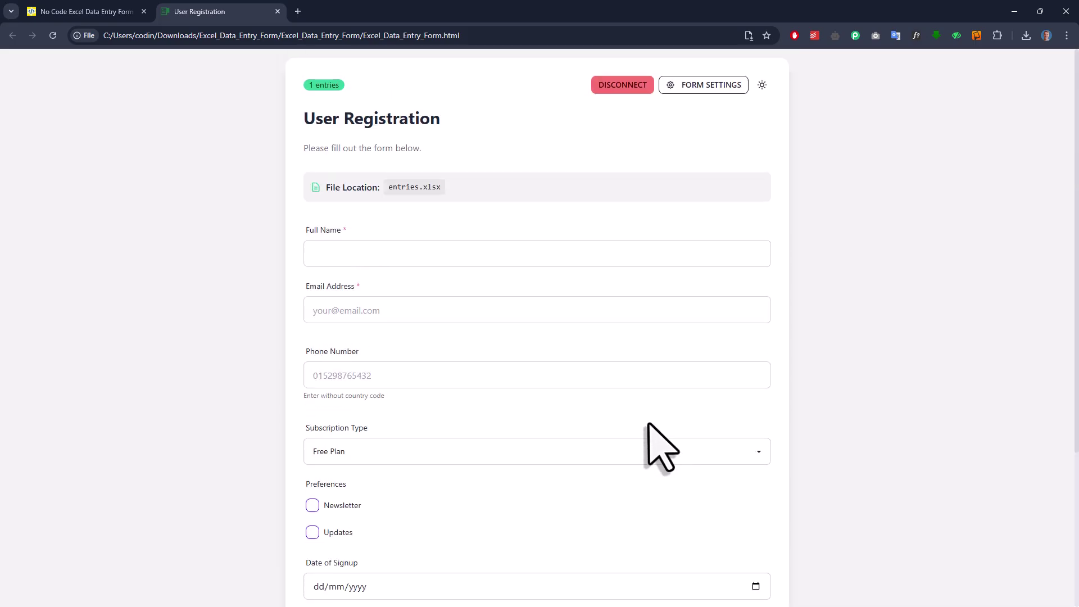
{"action": "left_click", "coordinate": [51, 35]}
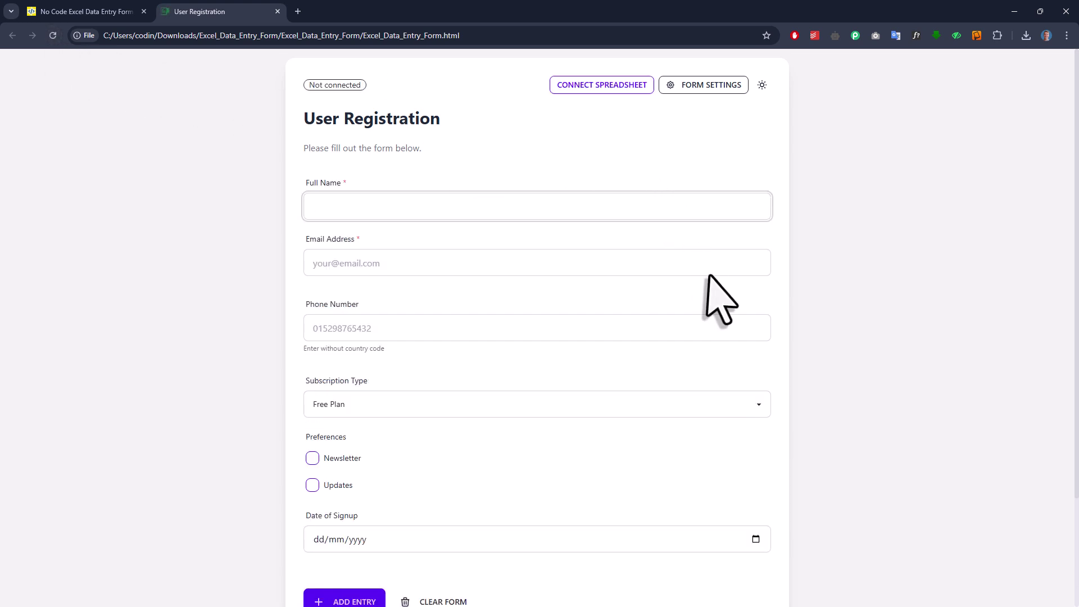
{"action": "scroll", "coordinate": [711, 298], "scroll_direction": "down", "scroll_amount": 3}
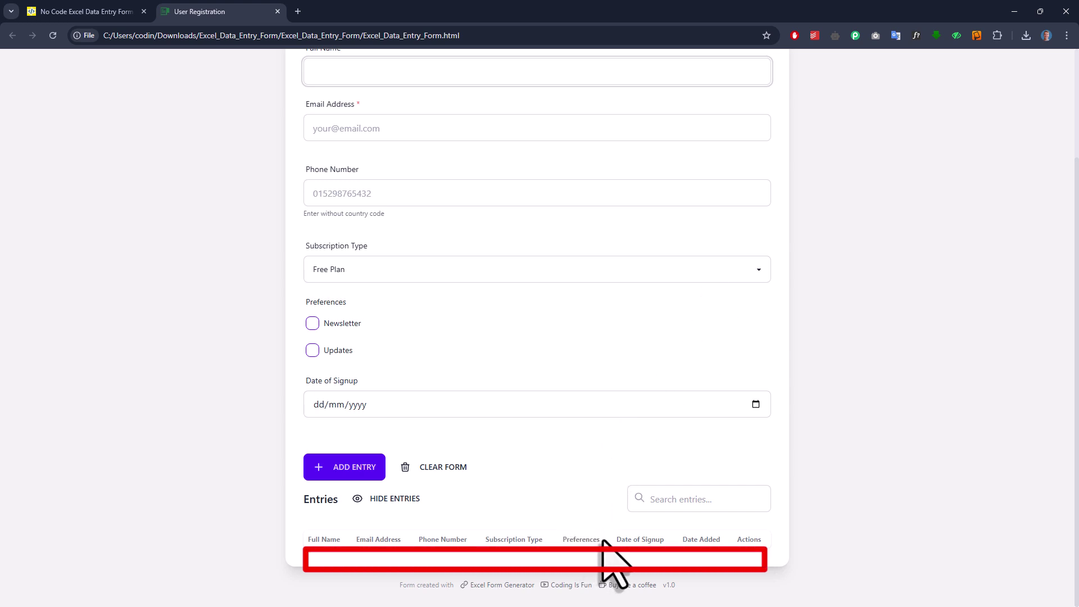
{"action": "scroll", "coordinate": [618, 534], "scroll_direction": "up", "scroll_amount": 3}
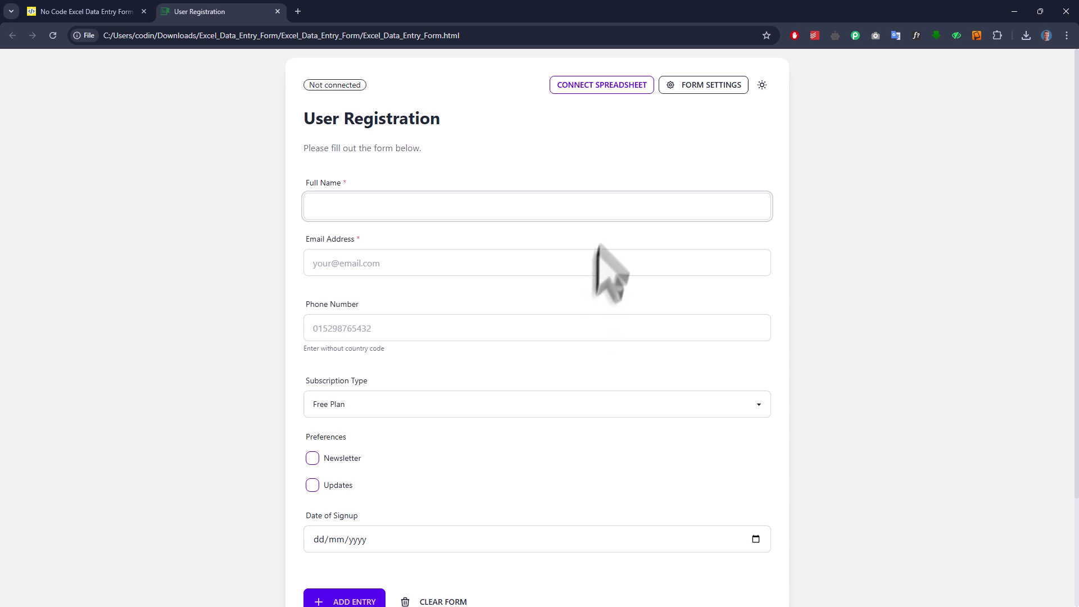
Connect entries.xlsx from the Excel_Data_Entry_Form folder as the form's spreadsheet.
{"action": "left_click", "coordinate": [622, 87]}
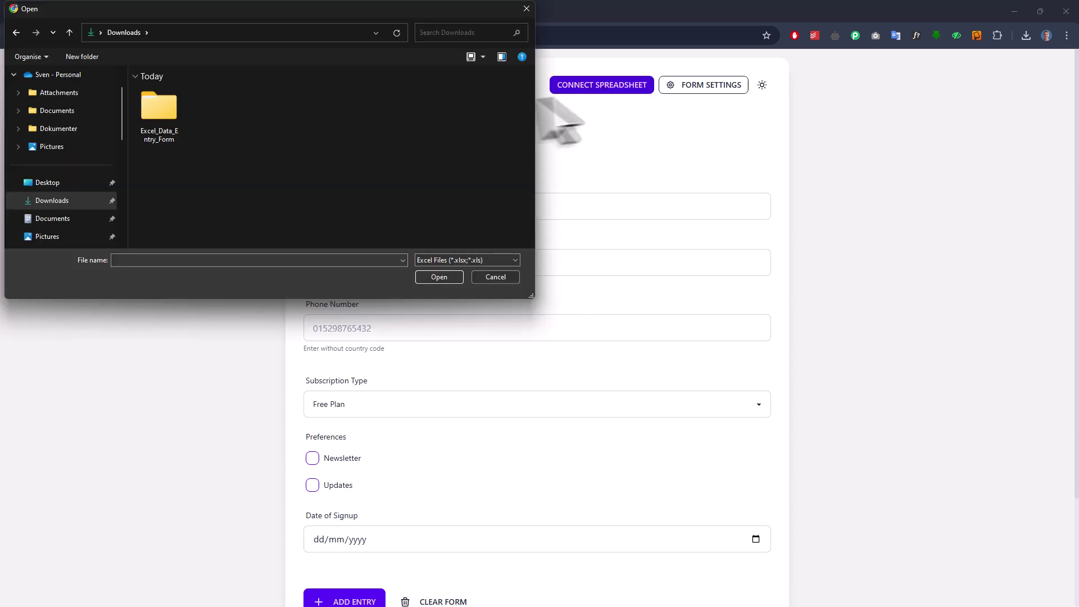
{"action": "double_click", "coordinate": [174, 113]}
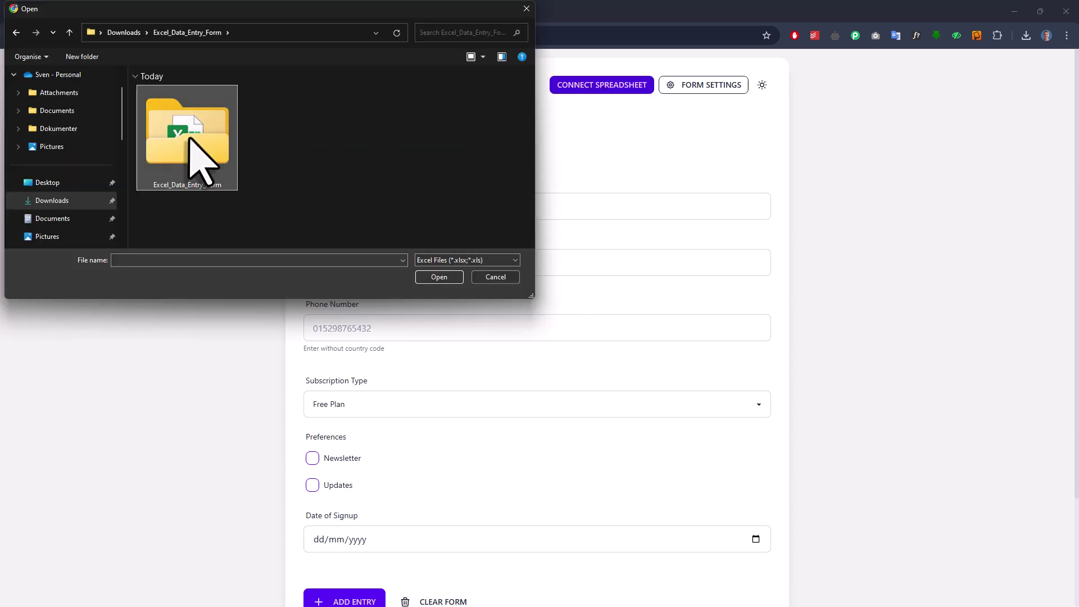
{"action": "double_click", "coordinate": [188, 135]}
{"action": "left_click", "coordinate": [200, 168]}
{"action": "left_click", "coordinate": [444, 278]}
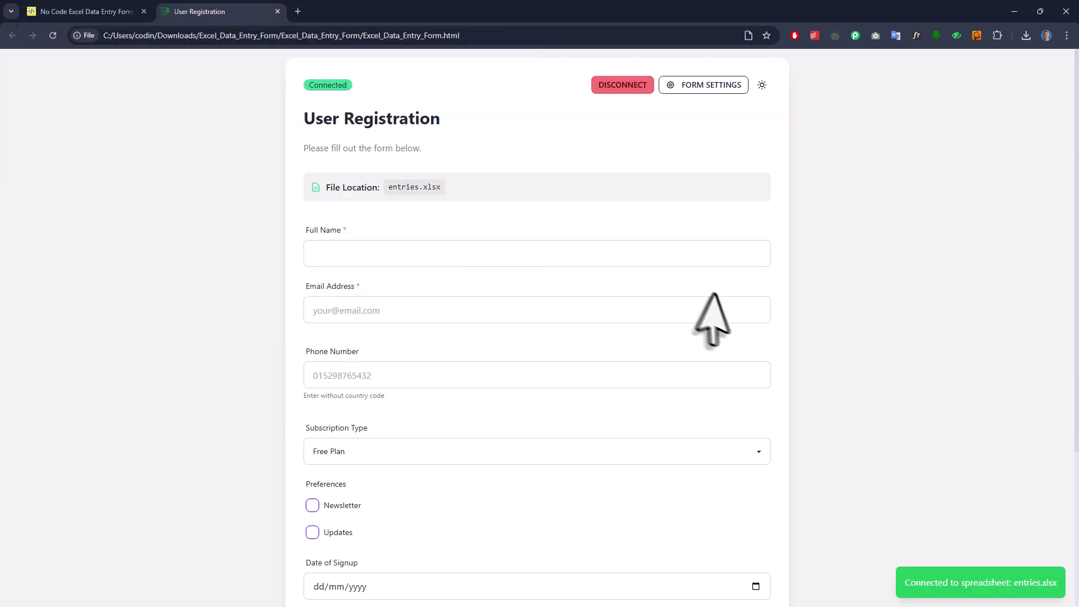
{"action": "scroll", "coordinate": [716, 315], "scroll_direction": "down", "scroll_amount": 4}
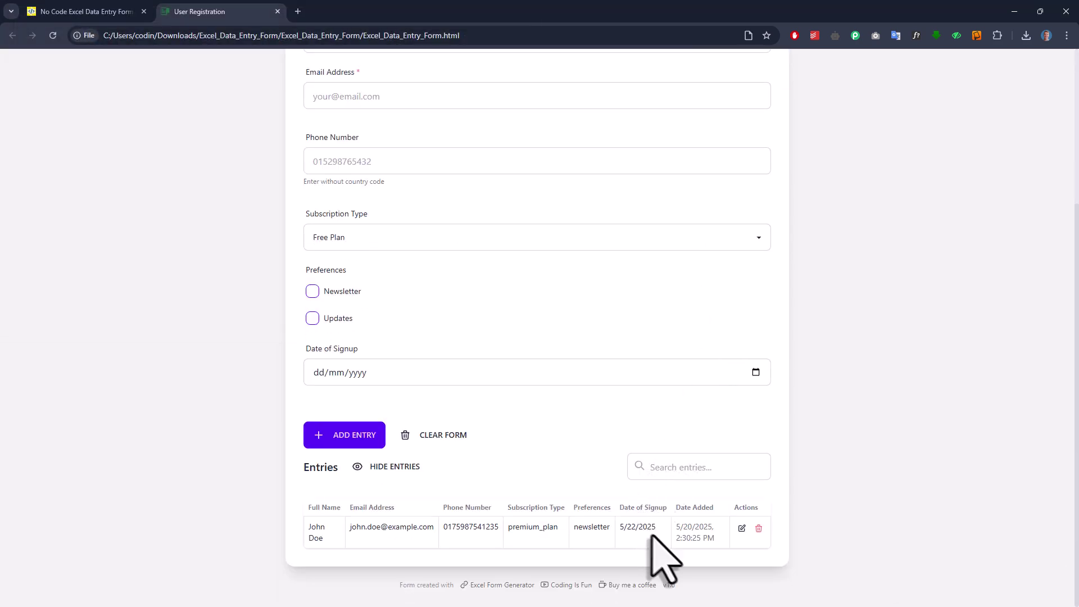
{"action": "scroll", "coordinate": [658, 562], "scroll_direction": "up", "scroll_amount": 4}
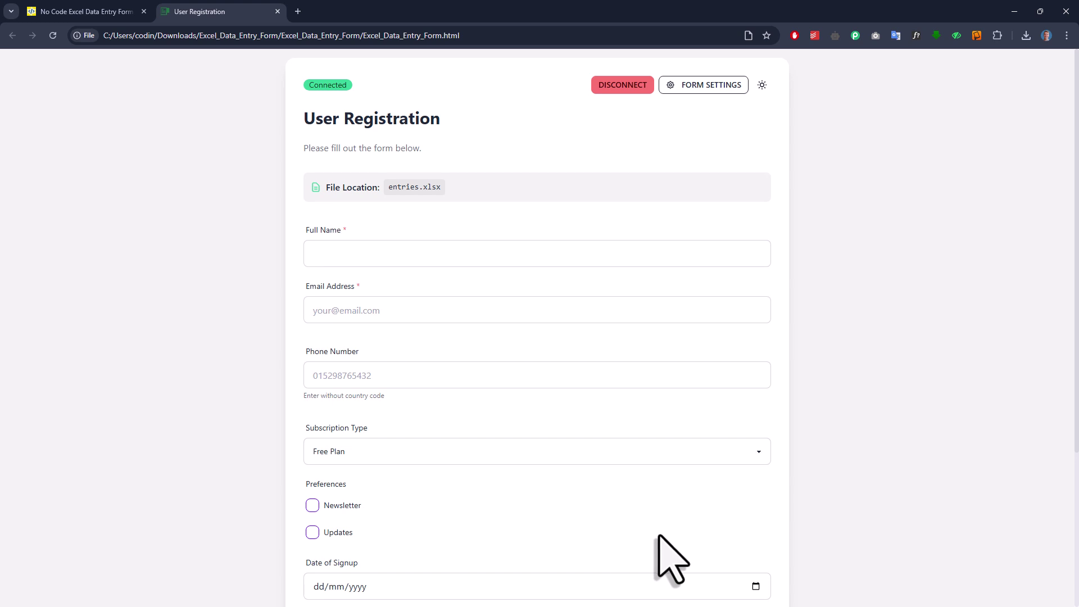
Append ' - Update' to formTitle in the Form Settings JSON and apply the changes.
{"action": "left_click", "coordinate": [705, 90]}
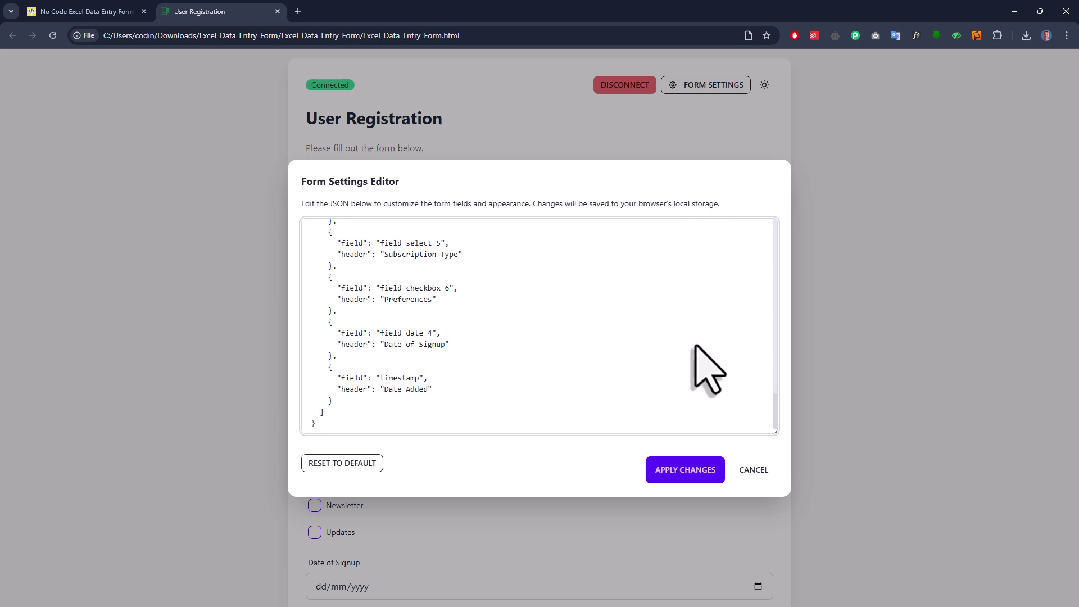
{"action": "scroll", "coordinate": [697, 347], "scroll_direction": "up", "scroll_amount": 15}
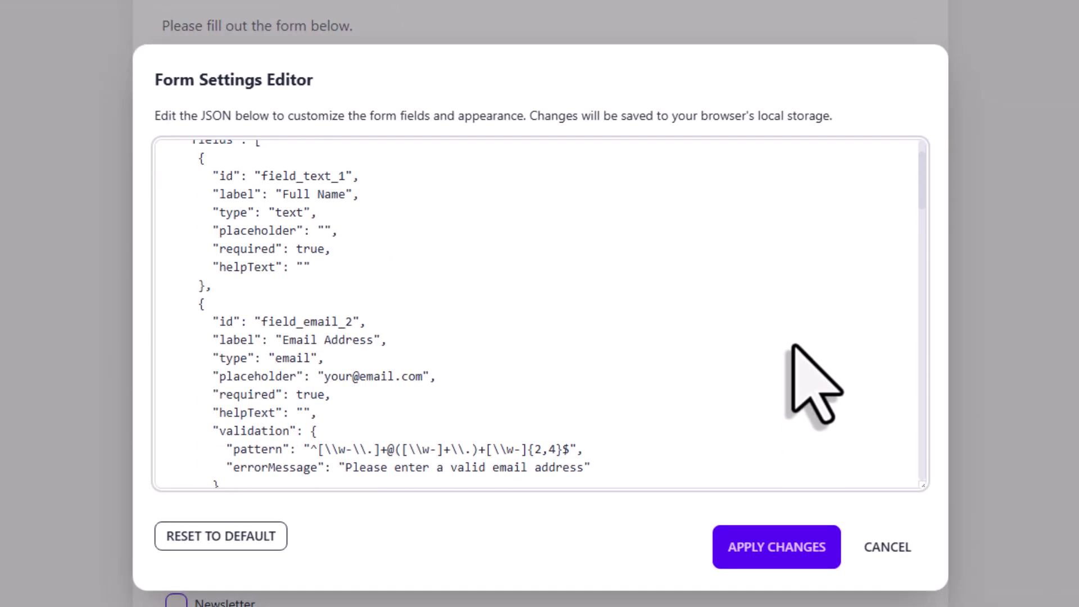
{"action": "scroll", "coordinate": [794, 347], "scroll_direction": "up", "scroll_amount": 2}
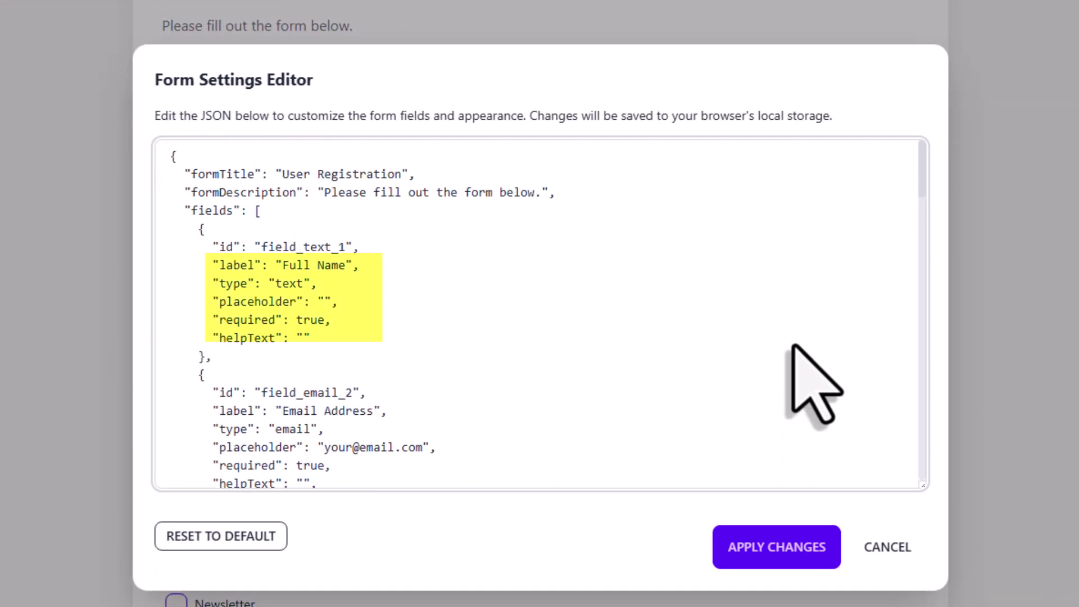
{"action": "left_click", "coordinate": [401, 174]}
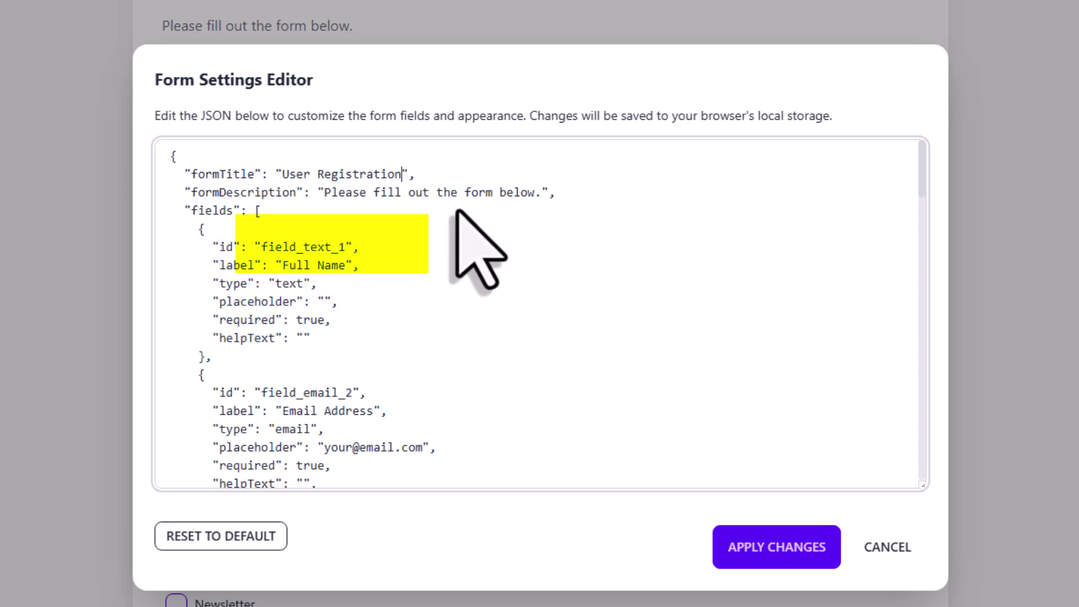
{"action": "type", "text": "- Update"}
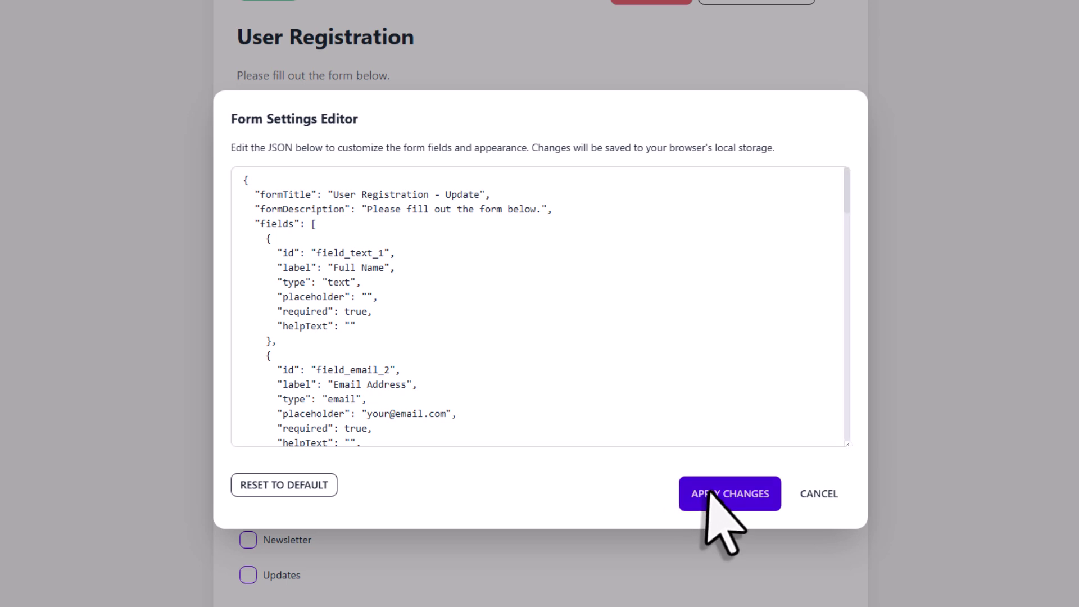
{"action": "left_click", "coordinate": [709, 493]}
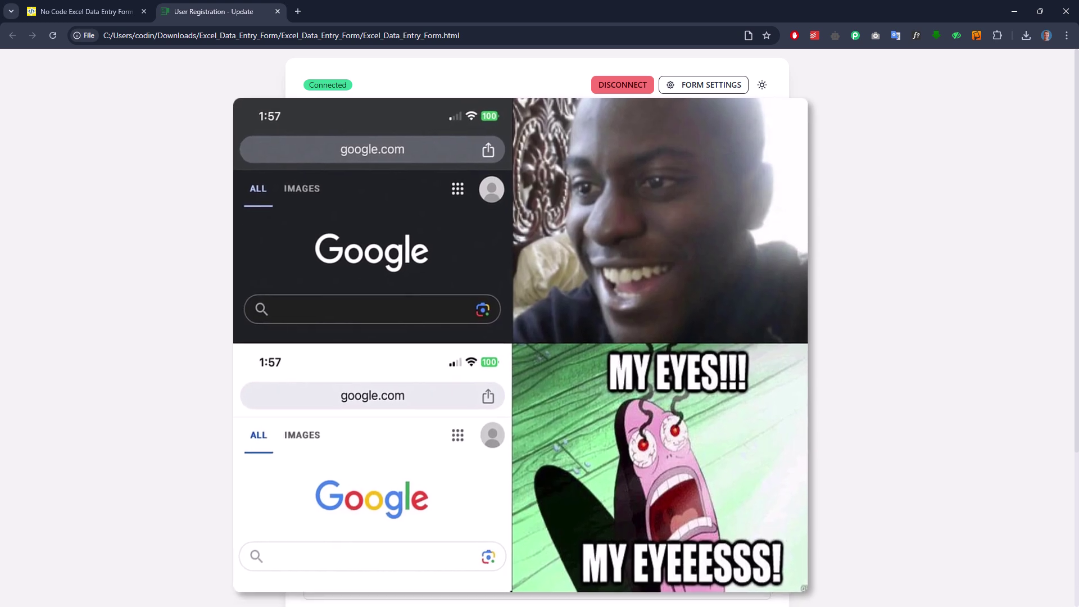
Toggle dark mode on and off, then try Connect Spreadsheet in Firefox and minimize it.
{"action": "left_click", "coordinate": [762, 85]}
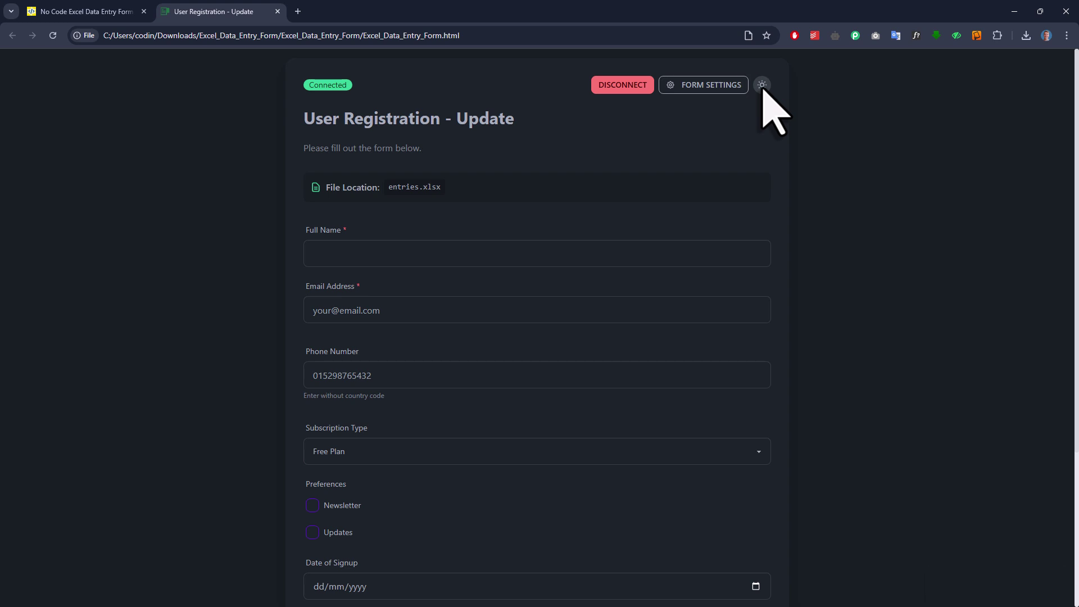
{"action": "left_click", "coordinate": [762, 84]}
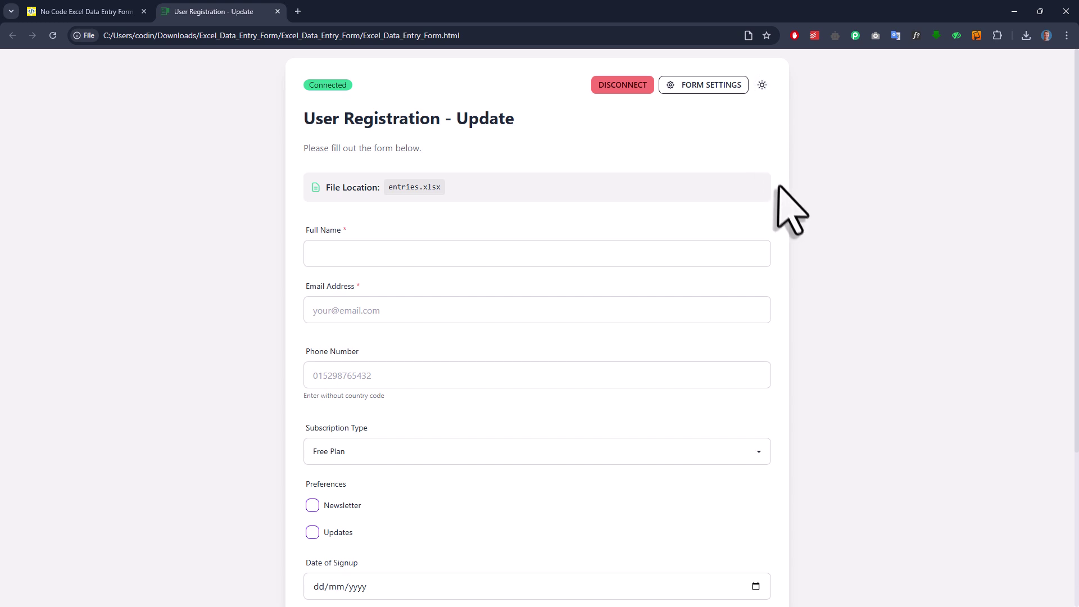
{"action": "scroll", "coordinate": [780, 190], "scroll_direction": "down", "scroll_amount": 2}
{"action": "scroll", "coordinate": [780, 190], "scroll_direction": "down", "scroll_amount": 1}
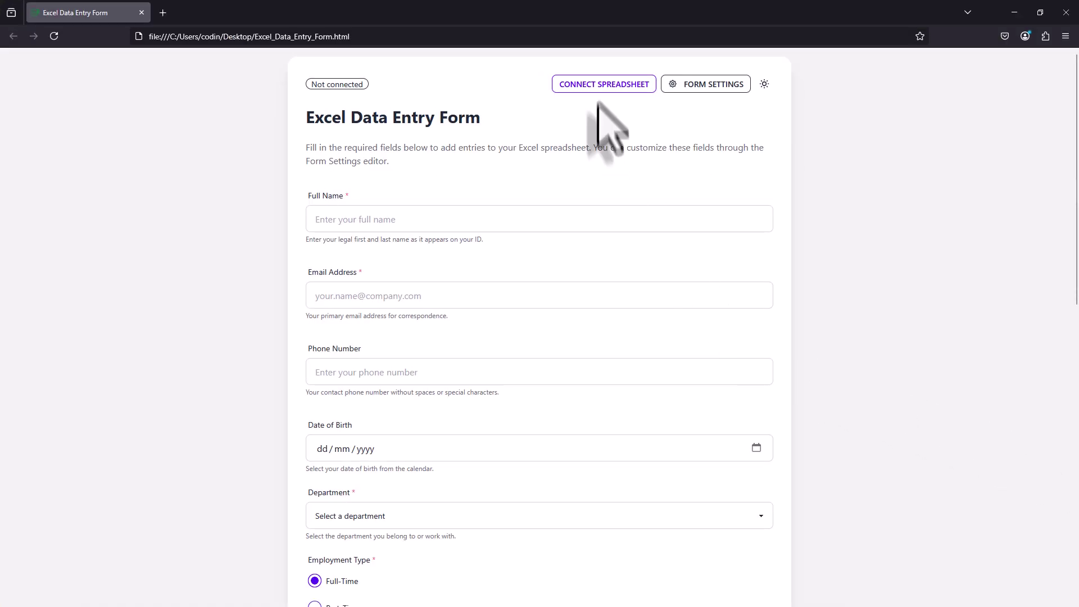
{"action": "left_click", "coordinate": [601, 87]}
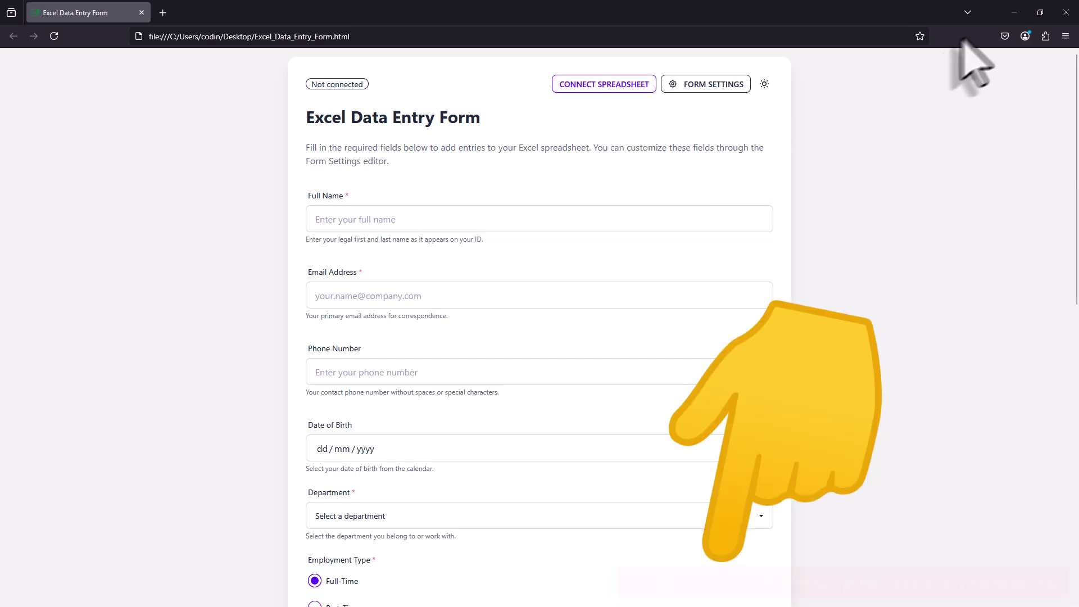
{"action": "left_click", "coordinate": [1014, 12]}
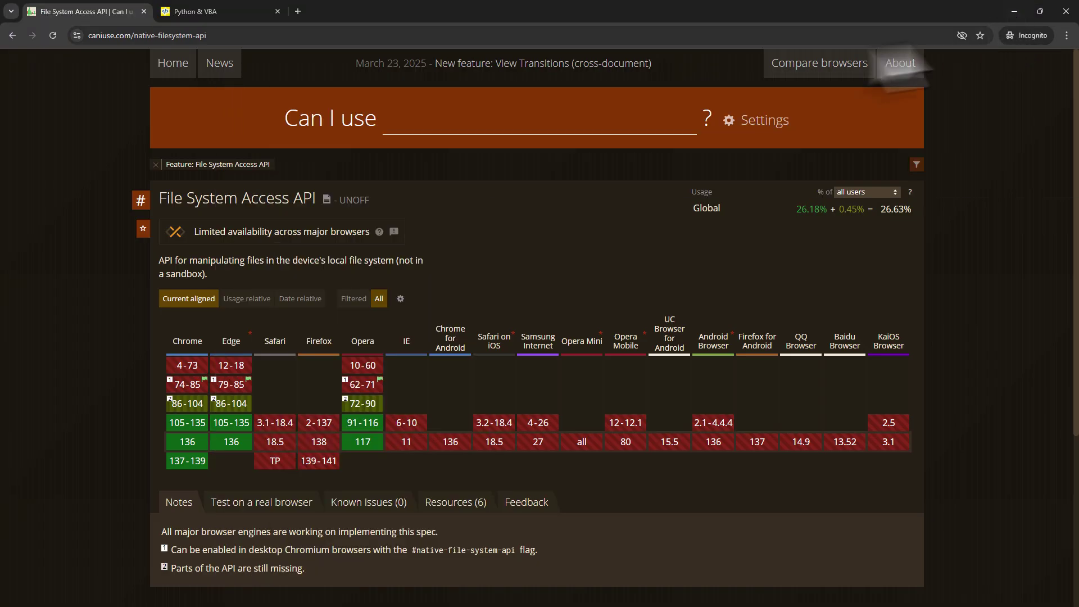
Generate the Event Registration System app on the Excel Form Builder [Python] page.
{"action": "left_click", "coordinate": [236, 13]}
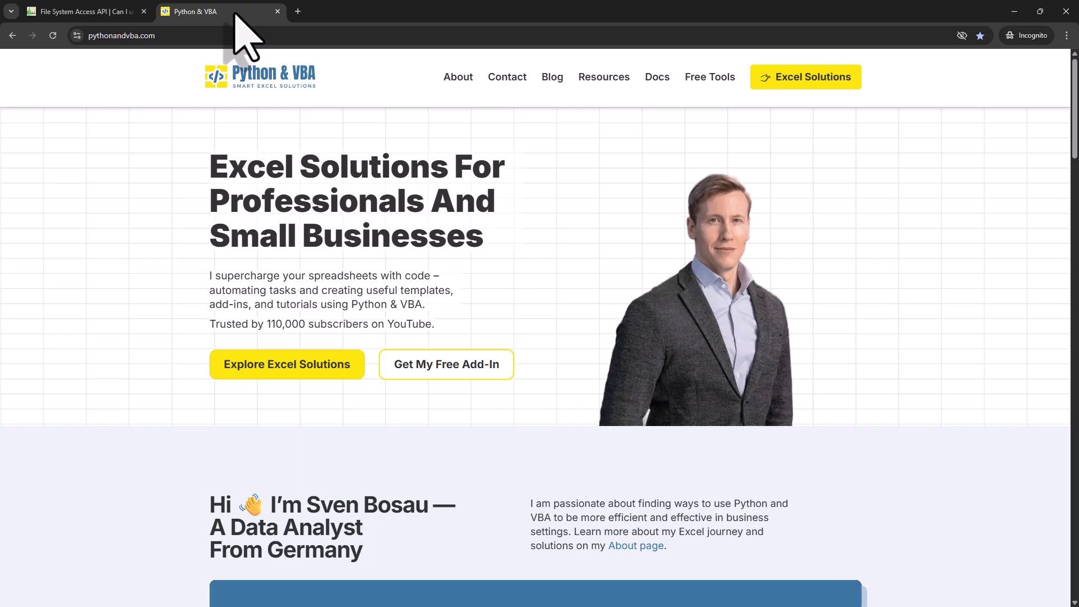
{"action": "mouse_move", "coordinate": [712, 79]}
{"action": "left_click", "coordinate": [721, 119]}
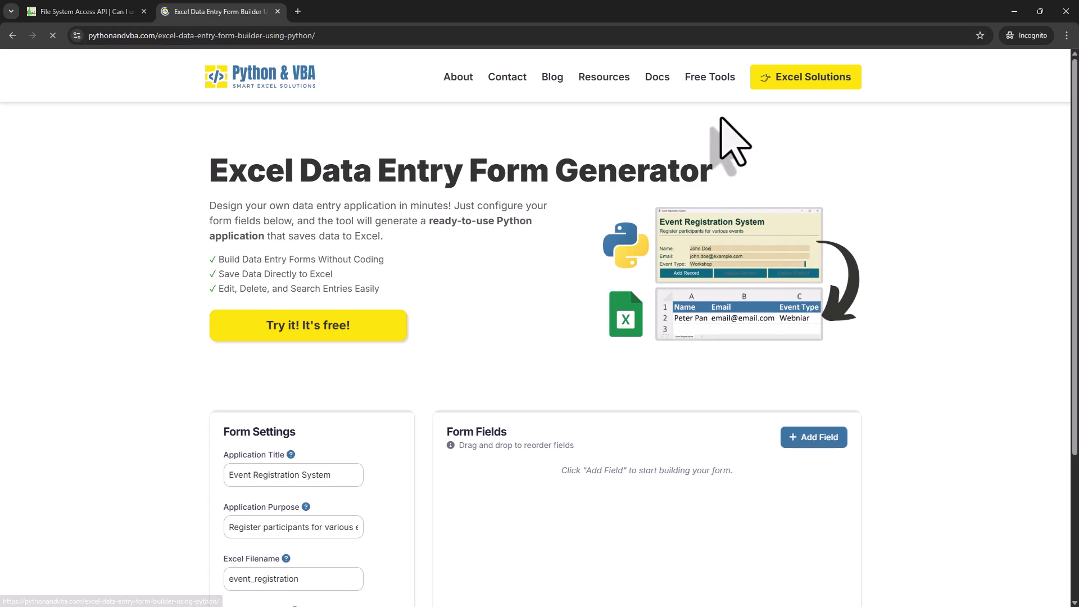
{"action": "scroll", "coordinate": [899, 298], "scroll_direction": "down", "scroll_amount": 5}
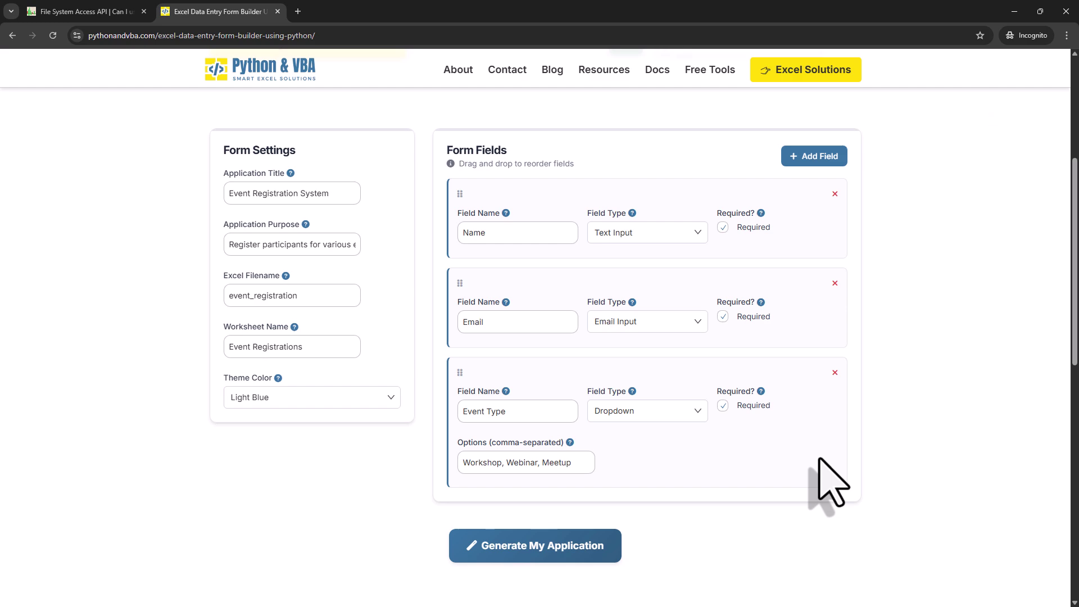
{"action": "left_click", "coordinate": [573, 548]}
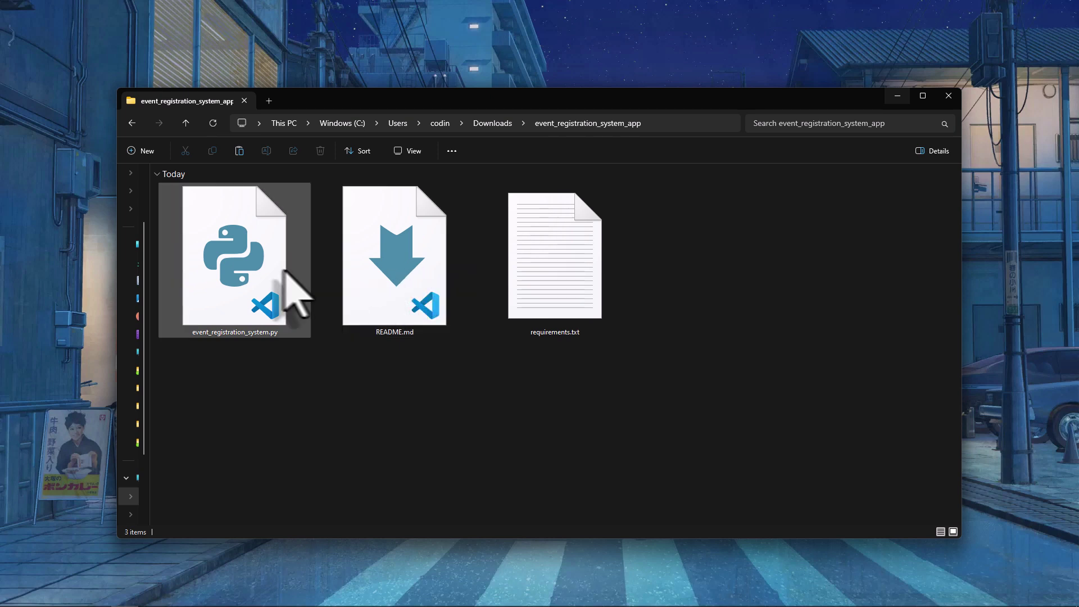
Open event_registration_system.py in VS Code and run it.
{"action": "double_click", "coordinate": [279, 305]}
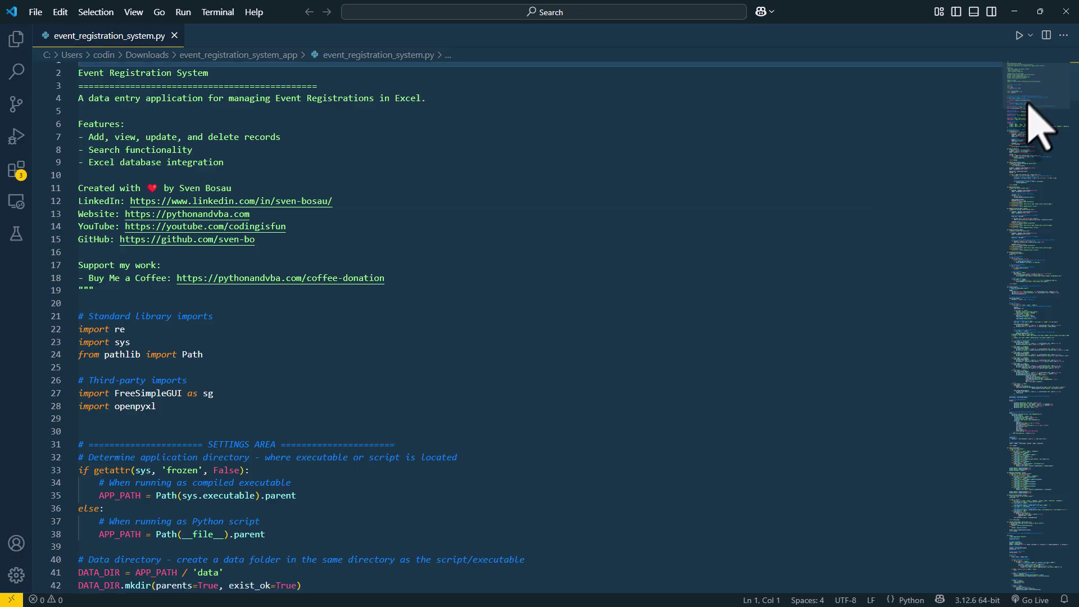
{"action": "left_click_drag", "start_coordinate": [1062, 116], "coordinate": [1018, 235]}
{"action": "left_click", "coordinate": [1019, 36]}
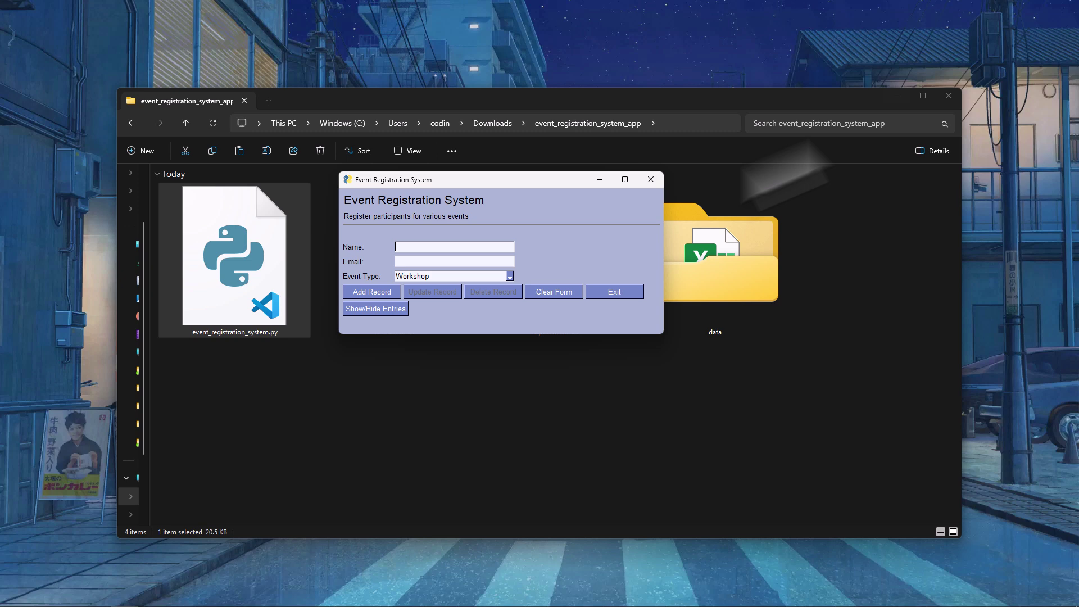
Enter a test name and email, choose Webinar, and show the saved entries table.
{"action": "type", "text": "Sven"}
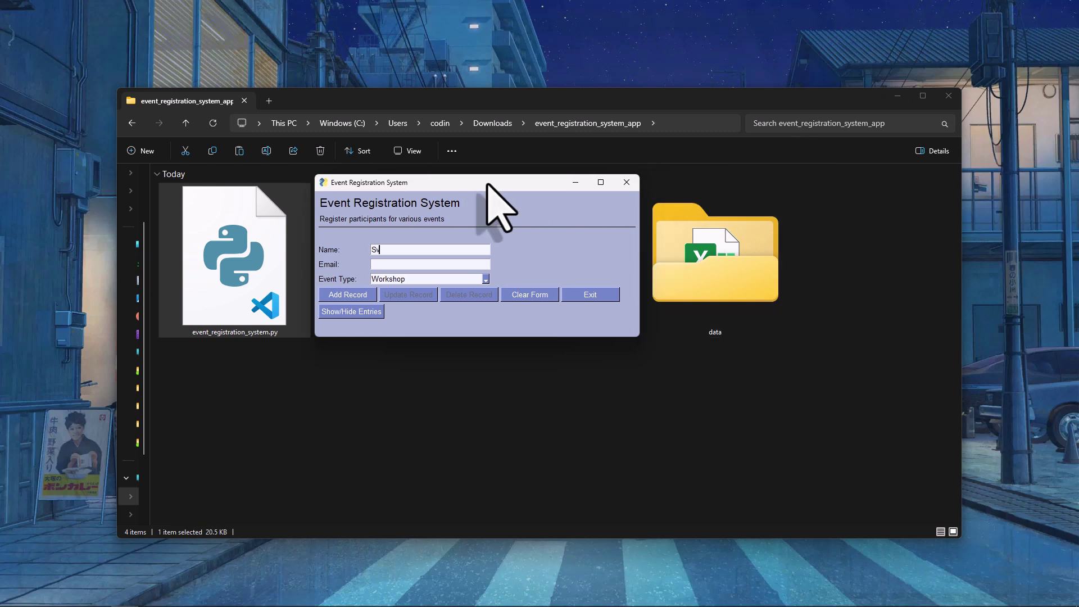
{"action": "key", "text": "Tab"}
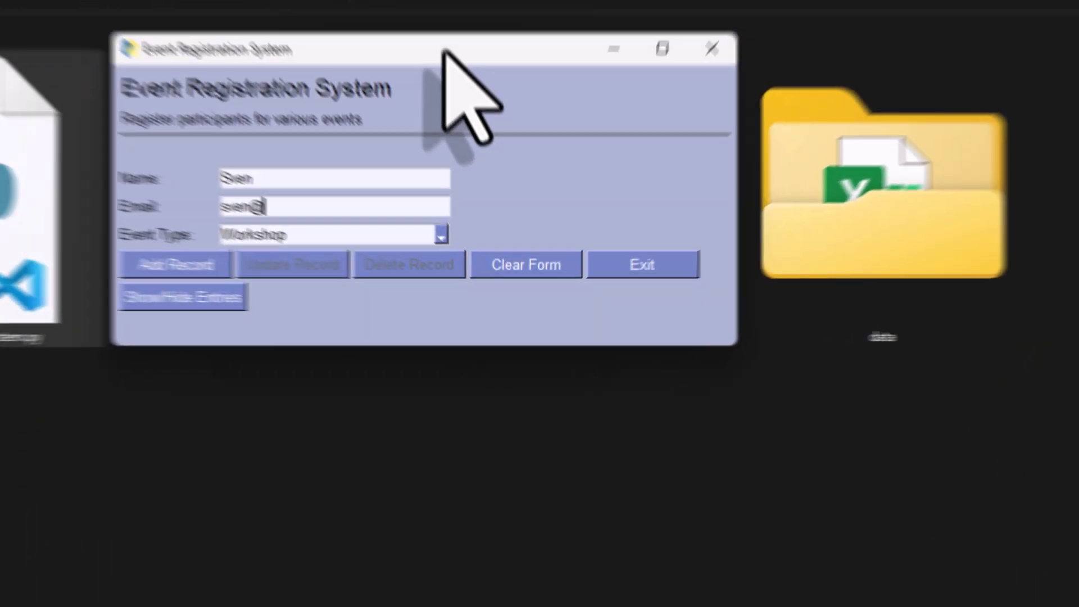
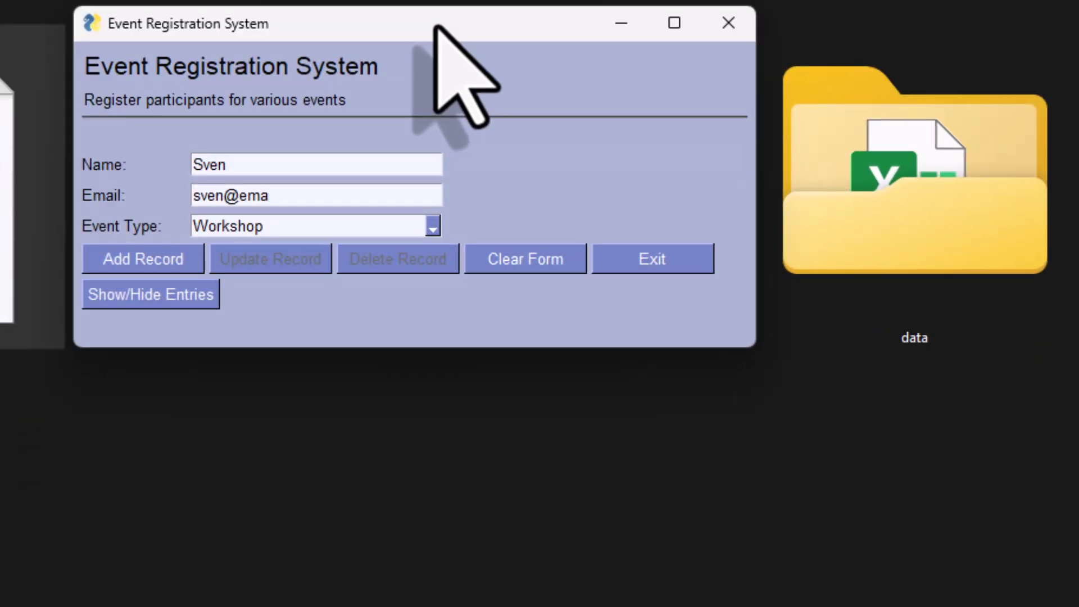
{"action": "left_click", "coordinate": [433, 227]}
{"action": "left_click", "coordinate": [376, 270]}
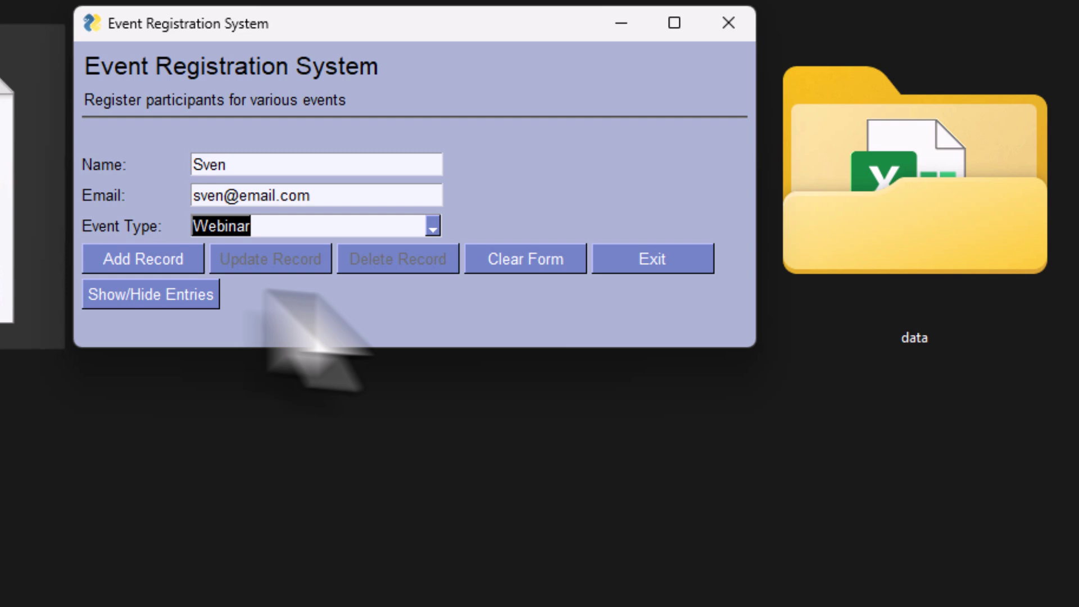
{"action": "left_click", "coordinate": [178, 291]}
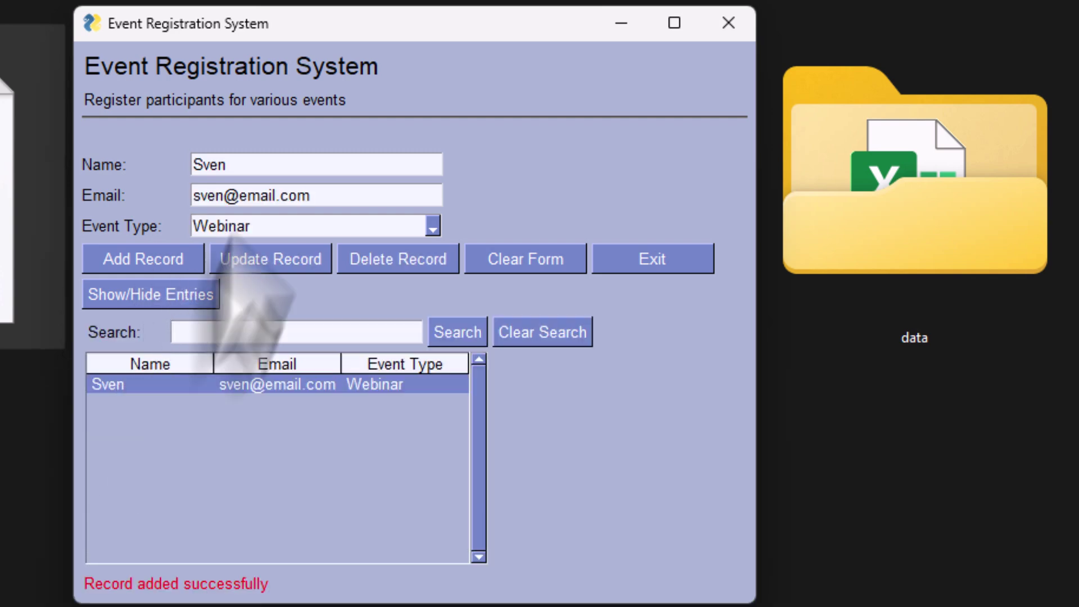
Rename the entry to 'Like and subscribe', update it, then delete it.
{"action": "key", "text": "Tab"}
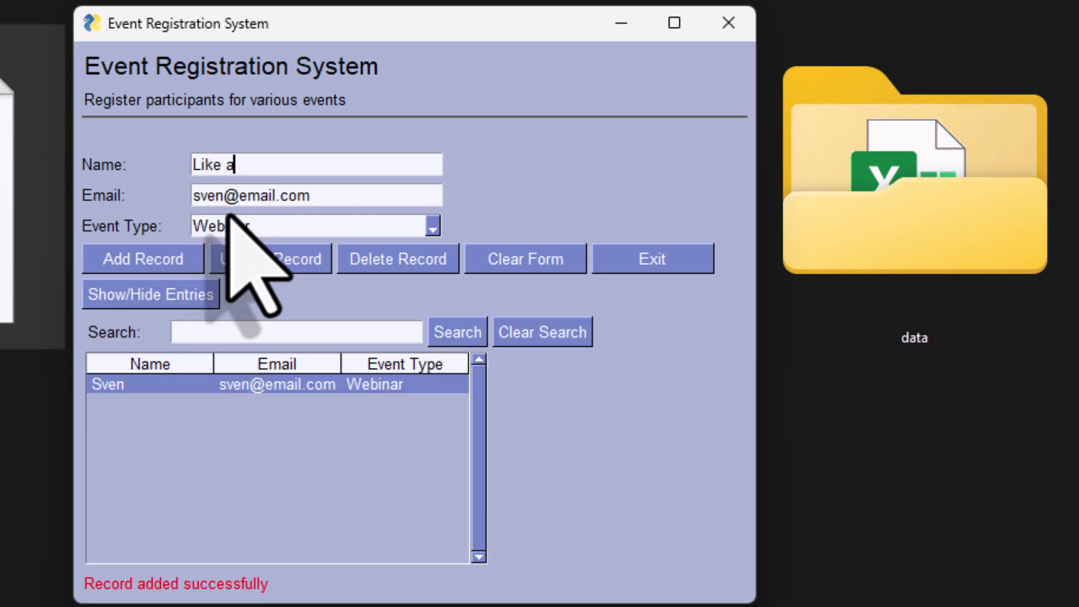
{"action": "left_click", "coordinate": [245, 262]}
{"action": "left_click", "coordinate": [210, 386]}
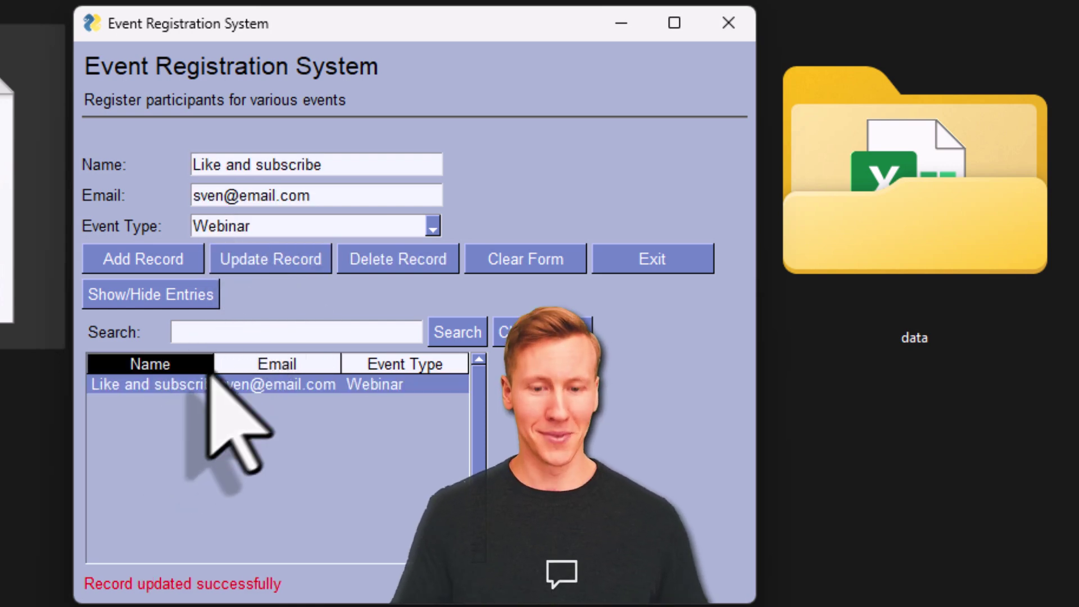
{"action": "left_click_drag", "start_coordinate": [209, 377], "coordinate": [270, 420]}
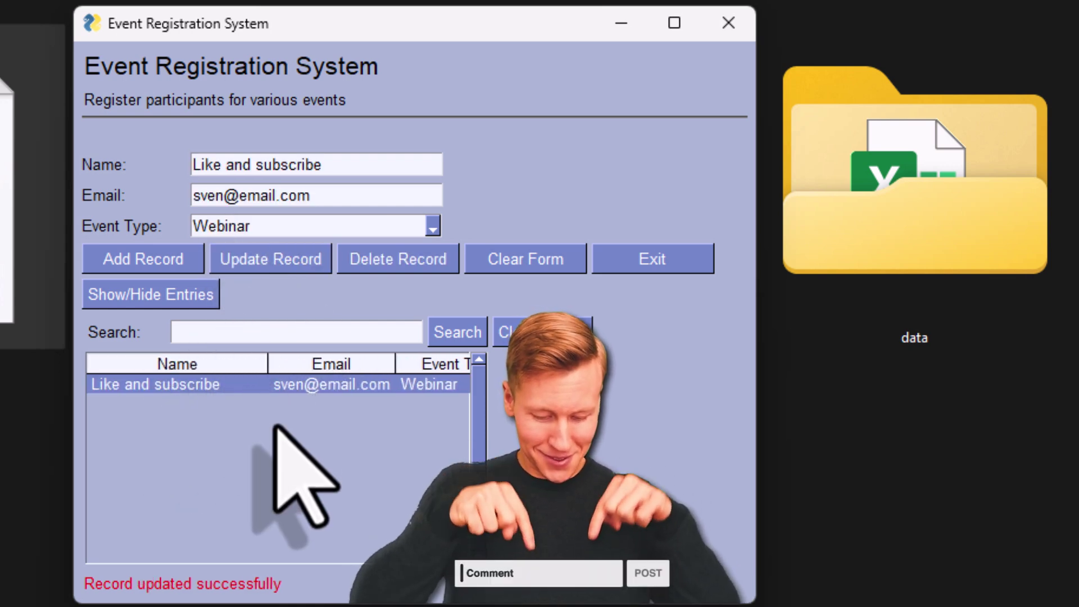
{"action": "left_click", "coordinate": [403, 260]}
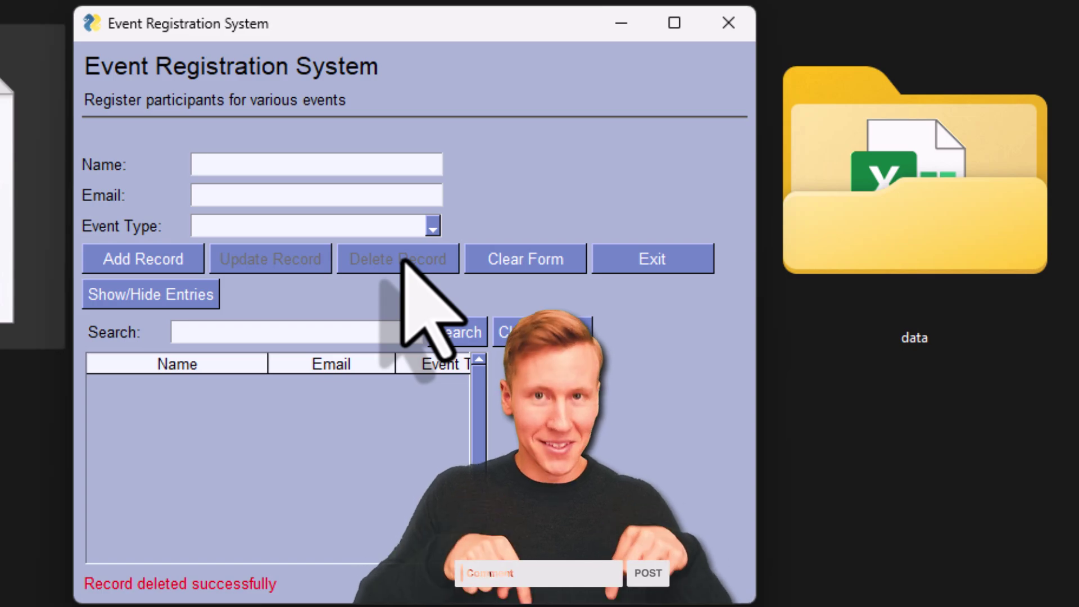